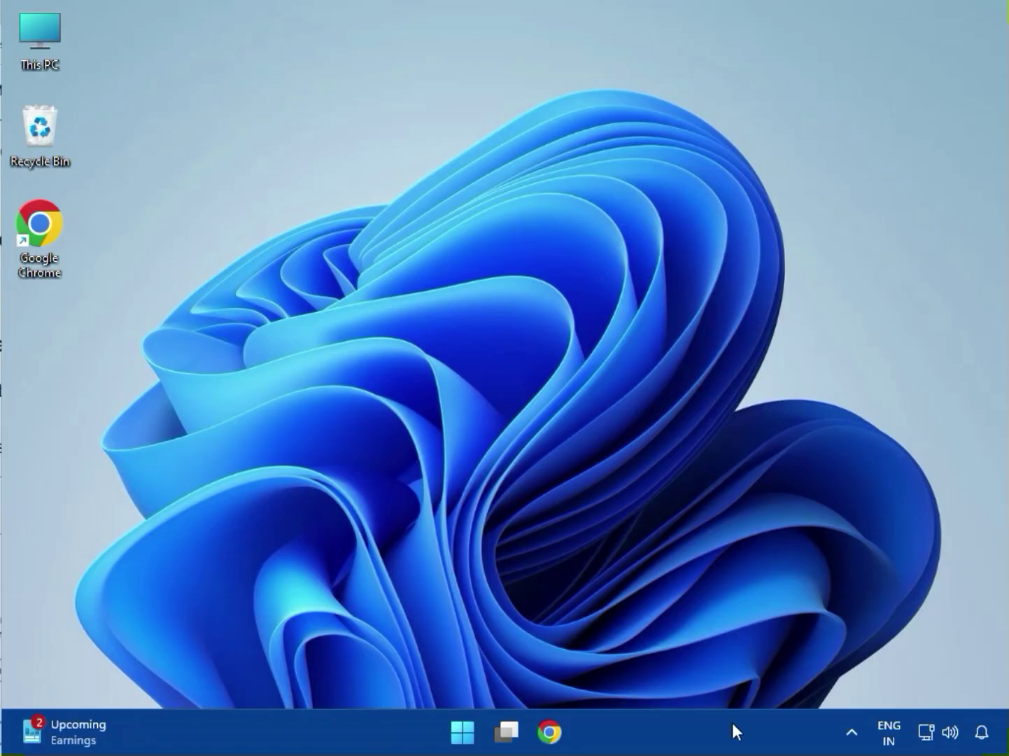
- Search the Start menu for 'ser' and run Services as administrator
click(459, 737)
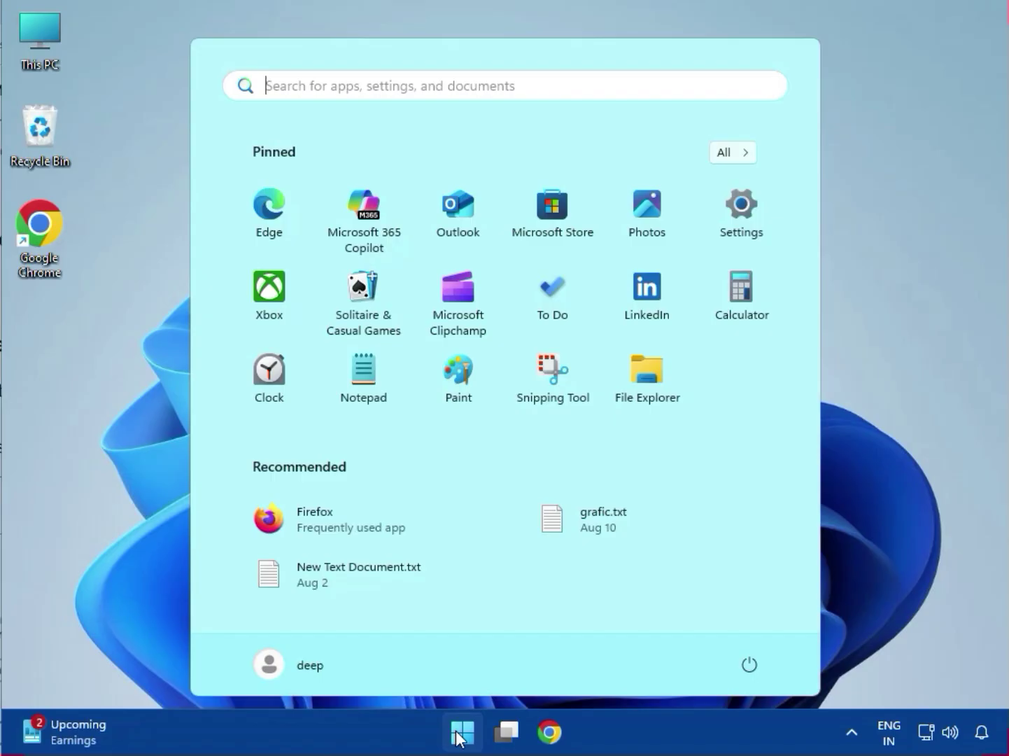
text(servik)
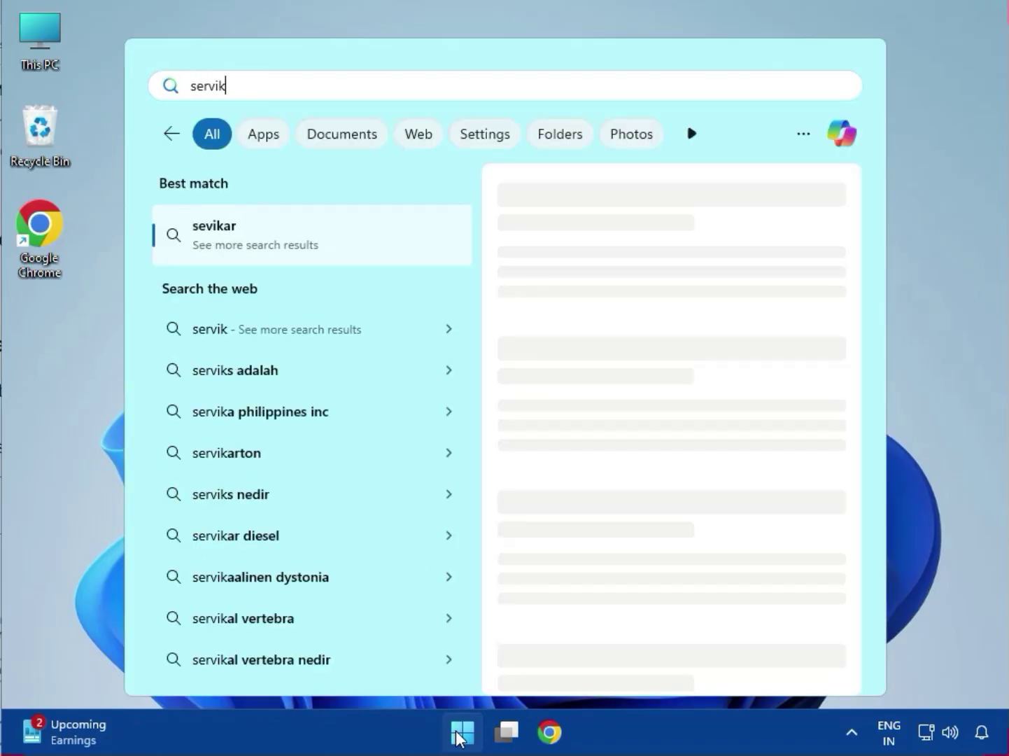
key(BackSpace)
key(BackSpace)
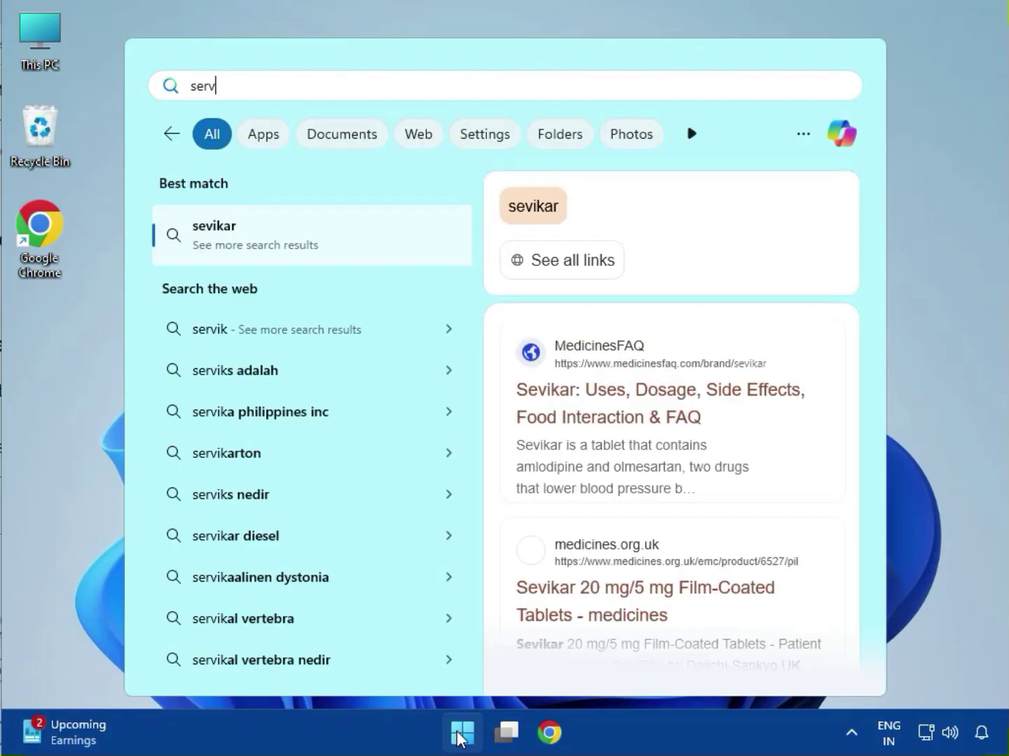
key(BackSpace)
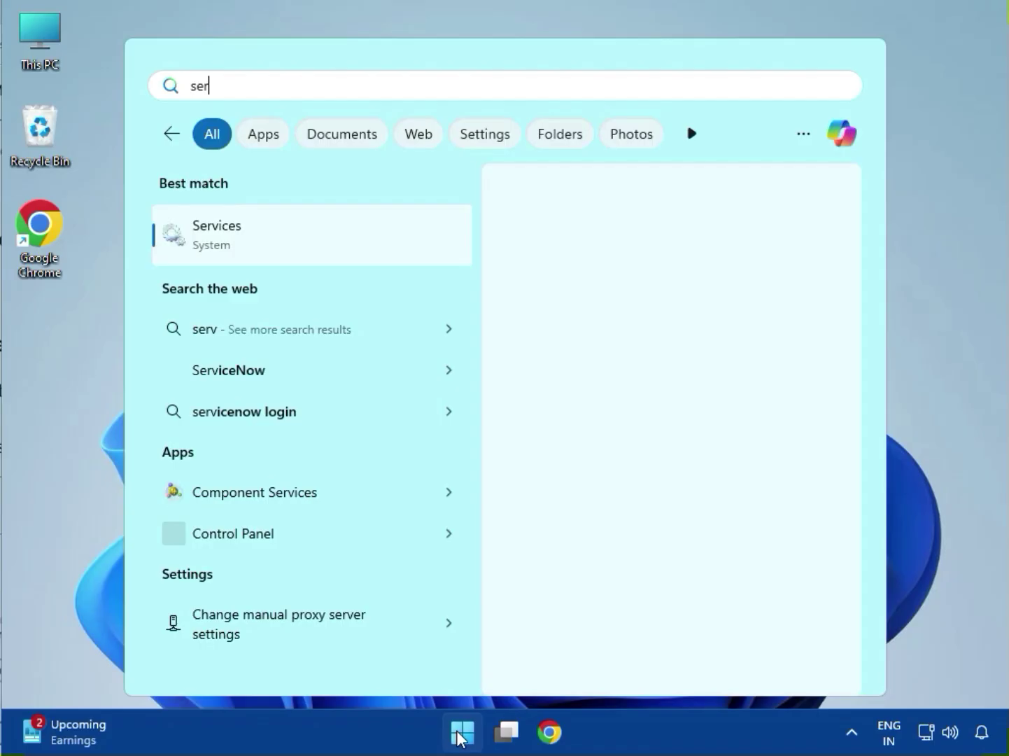
right_click(239, 247)
click(284, 270)
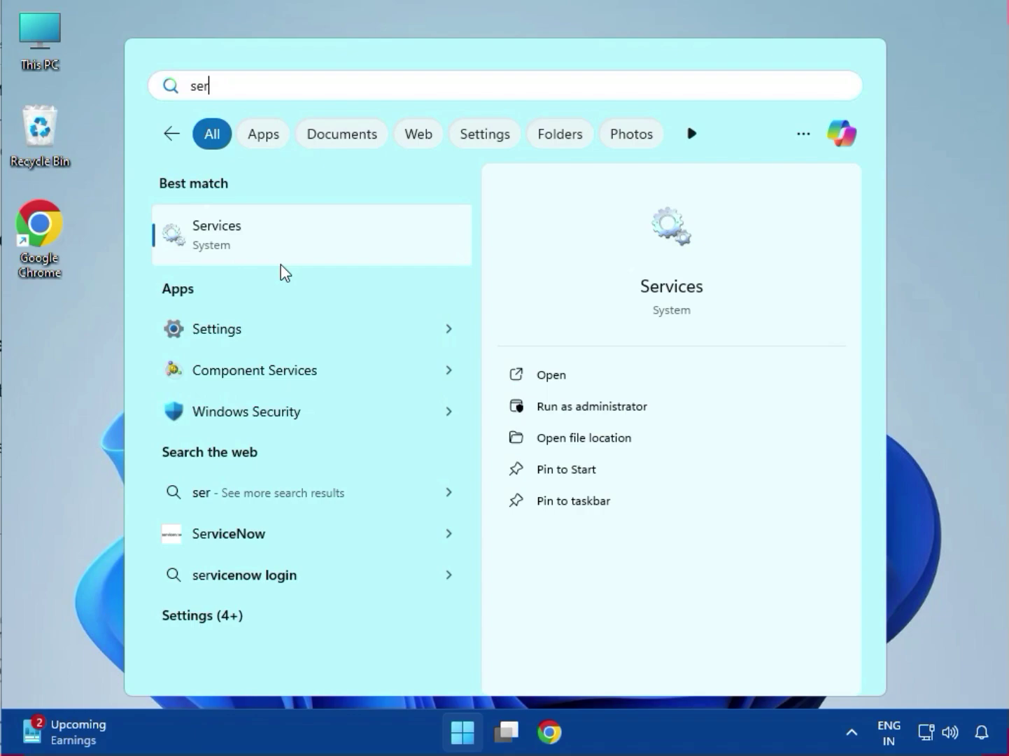
key(Escape)
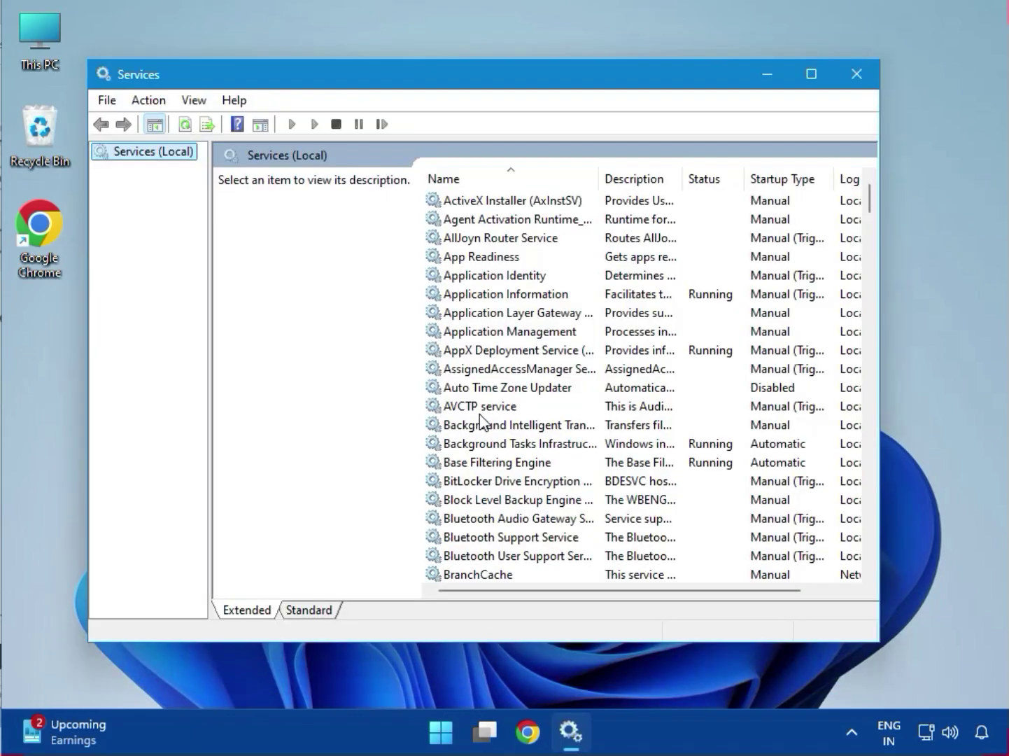
- Stop and restart the Shell Hardware Detection service from its Properties, then confirm with OK
click(480, 413)
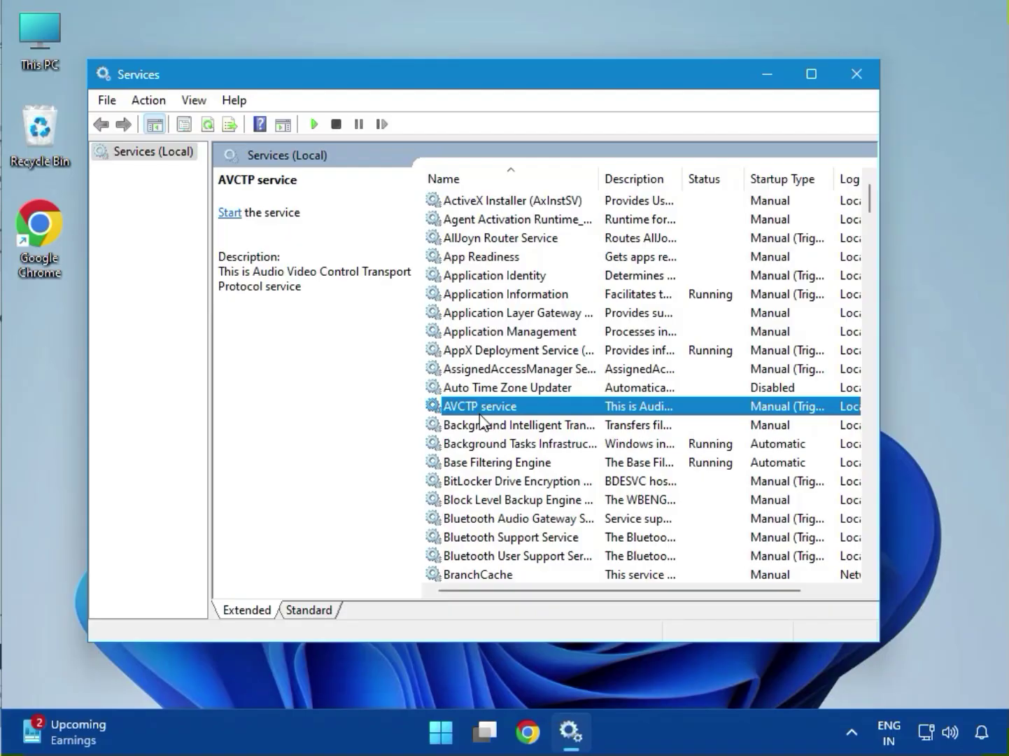
key(s)
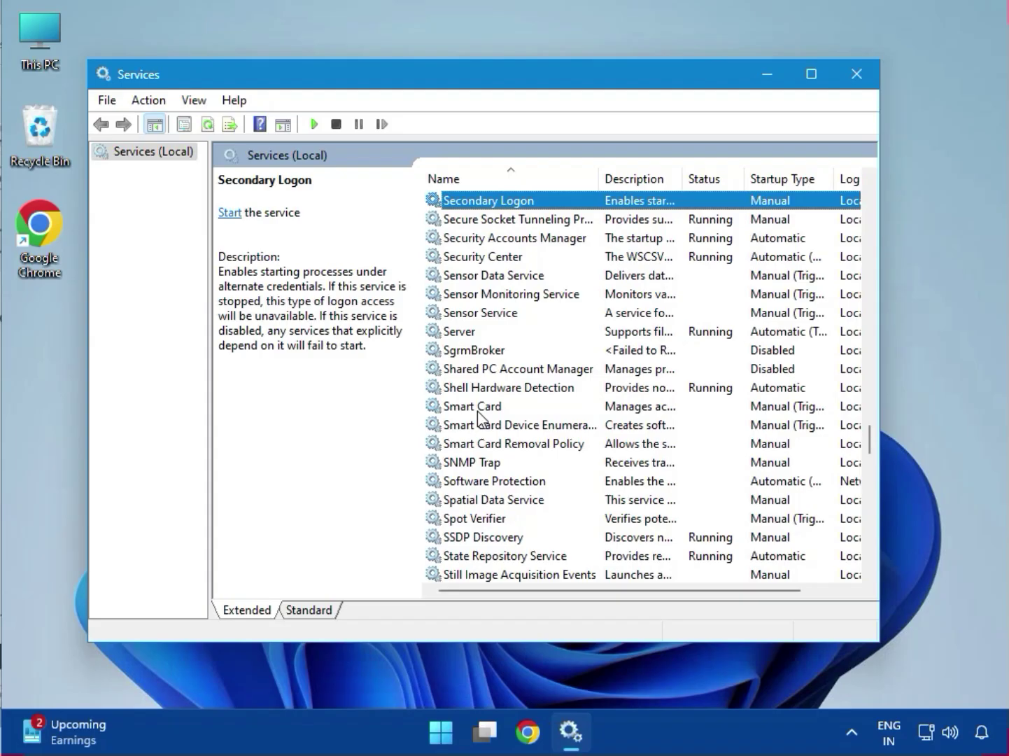
click(469, 391)
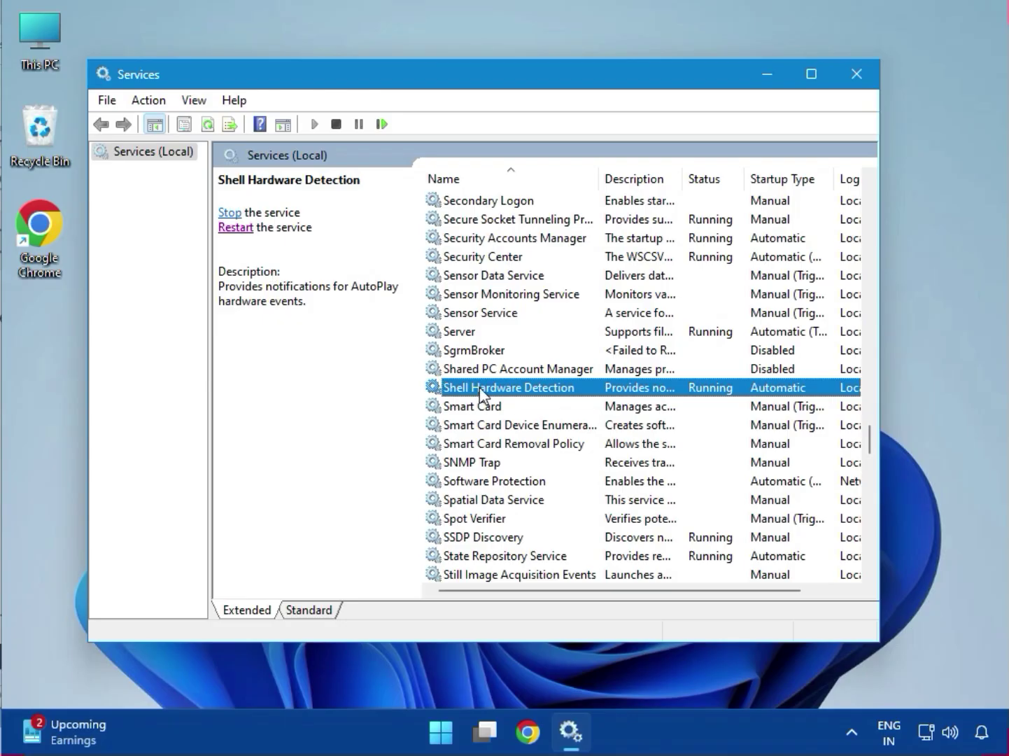
double_click(479, 392)
click(433, 434)
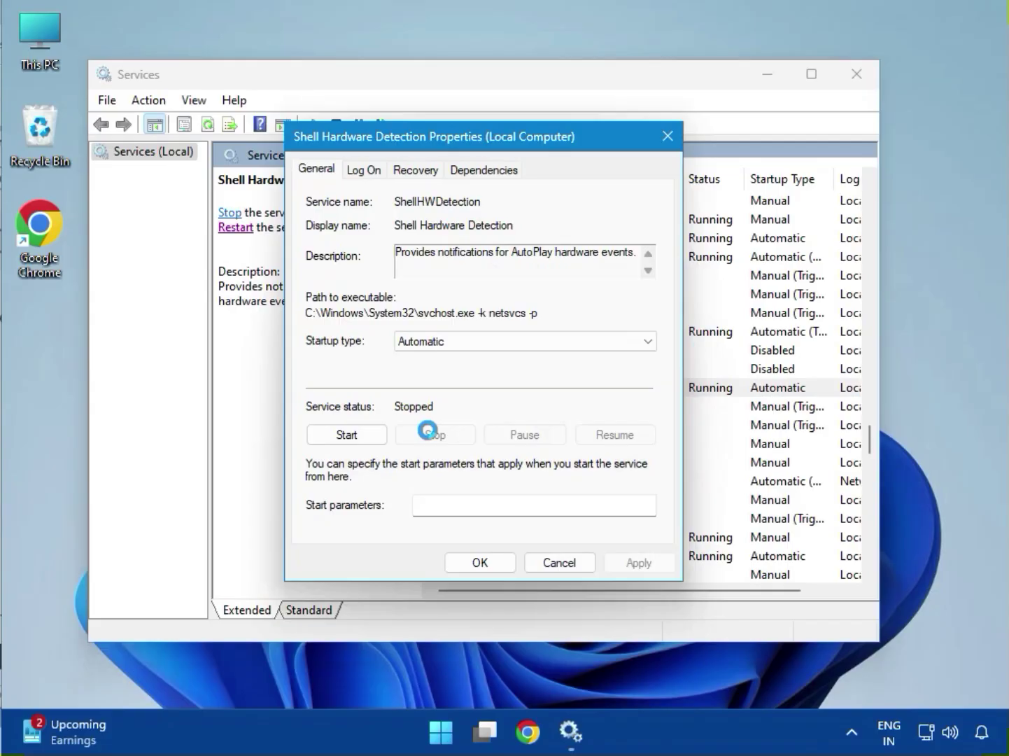
click(350, 435)
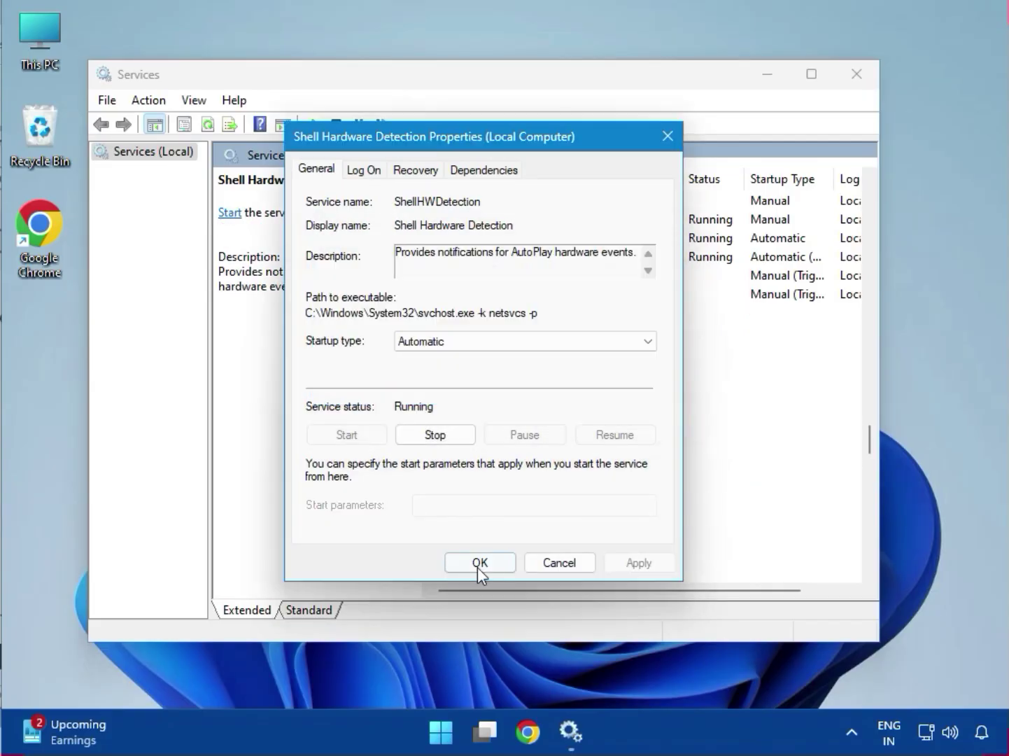
click(480, 567)
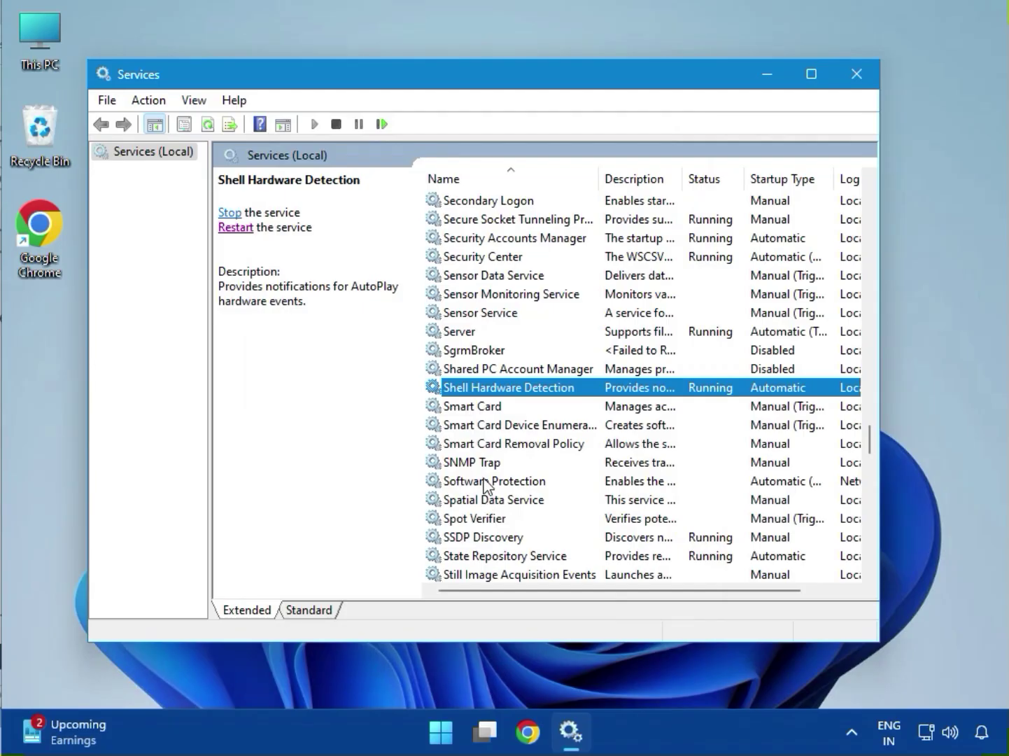
- Stop and restart Print Spooler with Automatic startup, apply, and close the Services console
click(485, 481)
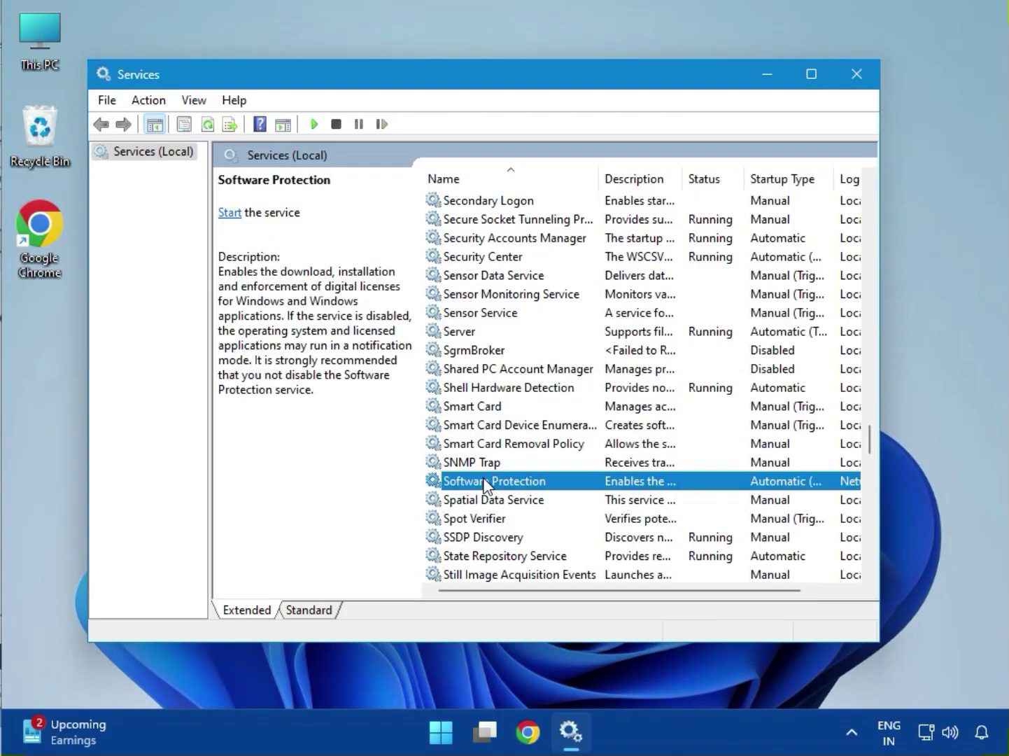
key(p)
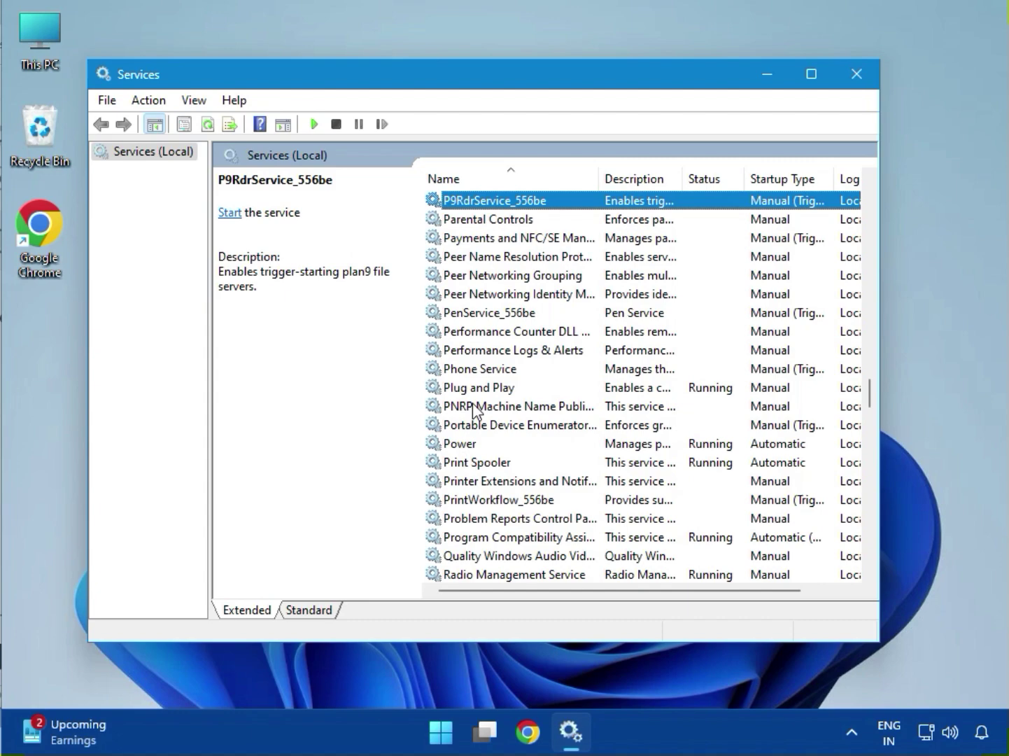
click(476, 466)
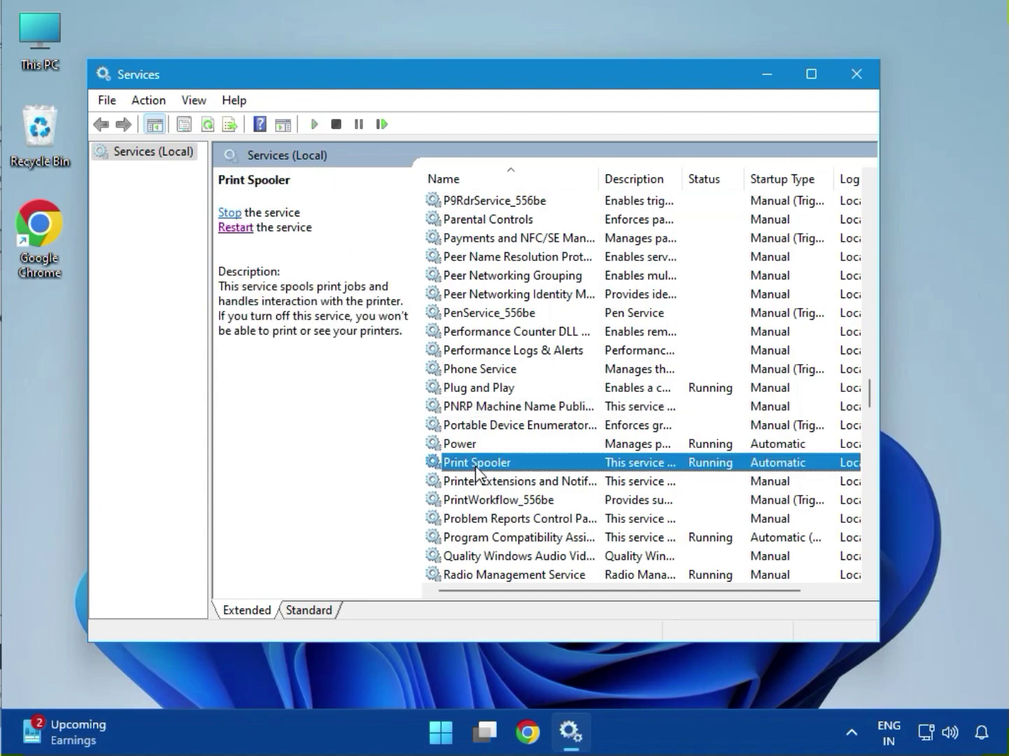
double_click(473, 464)
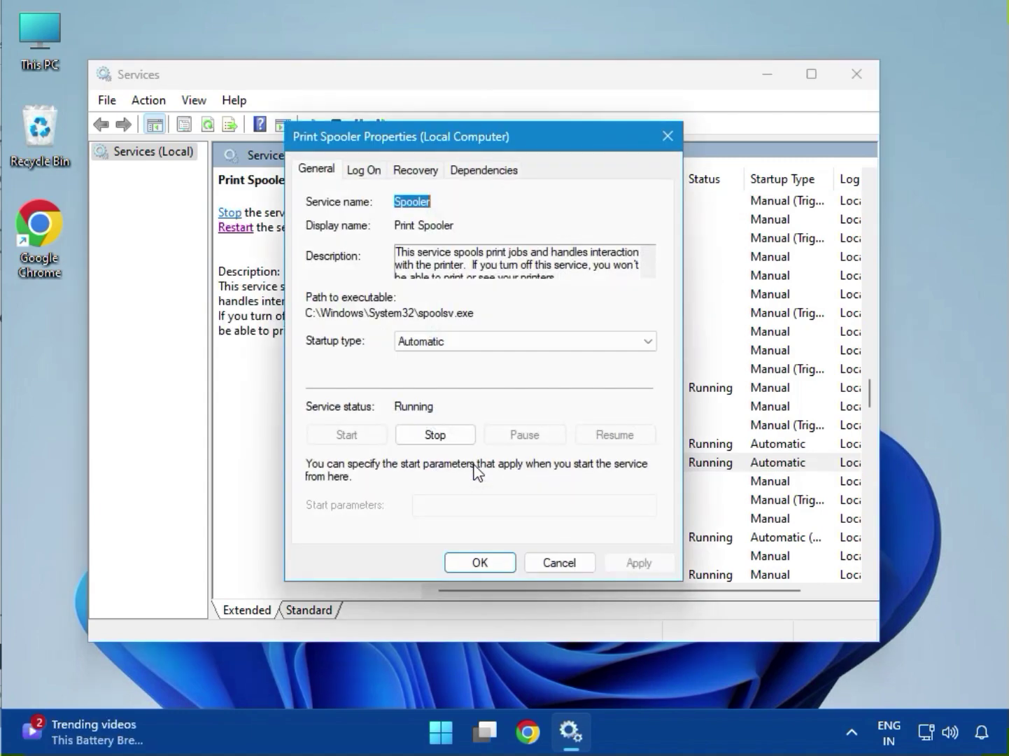
click(439, 343)
click(435, 373)
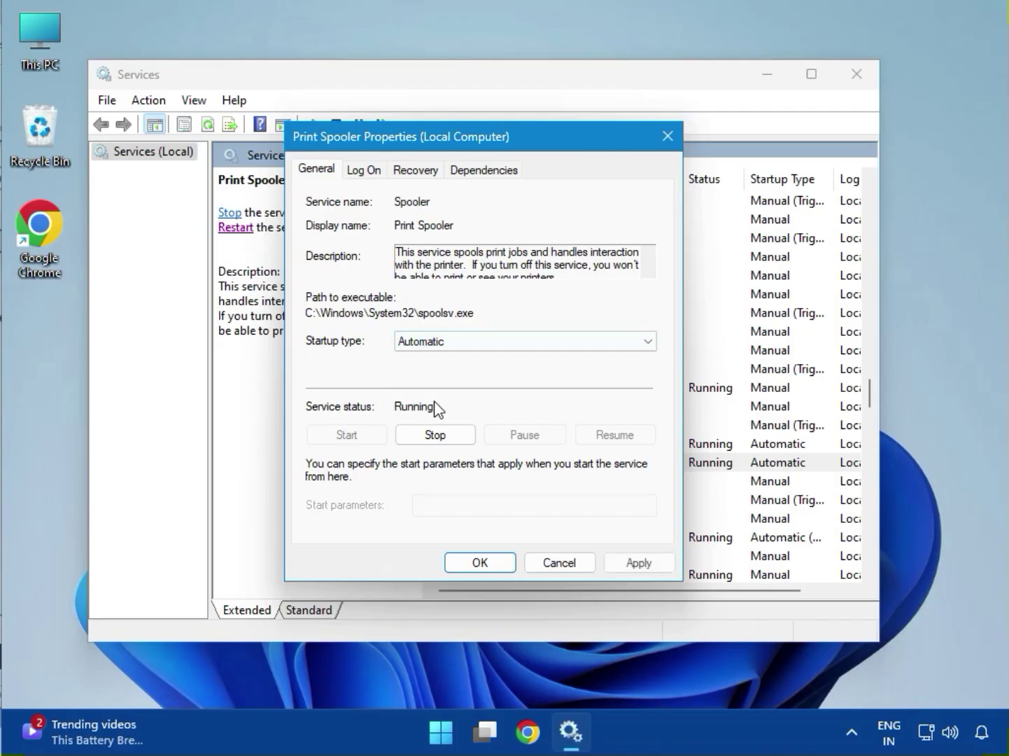
click(434, 433)
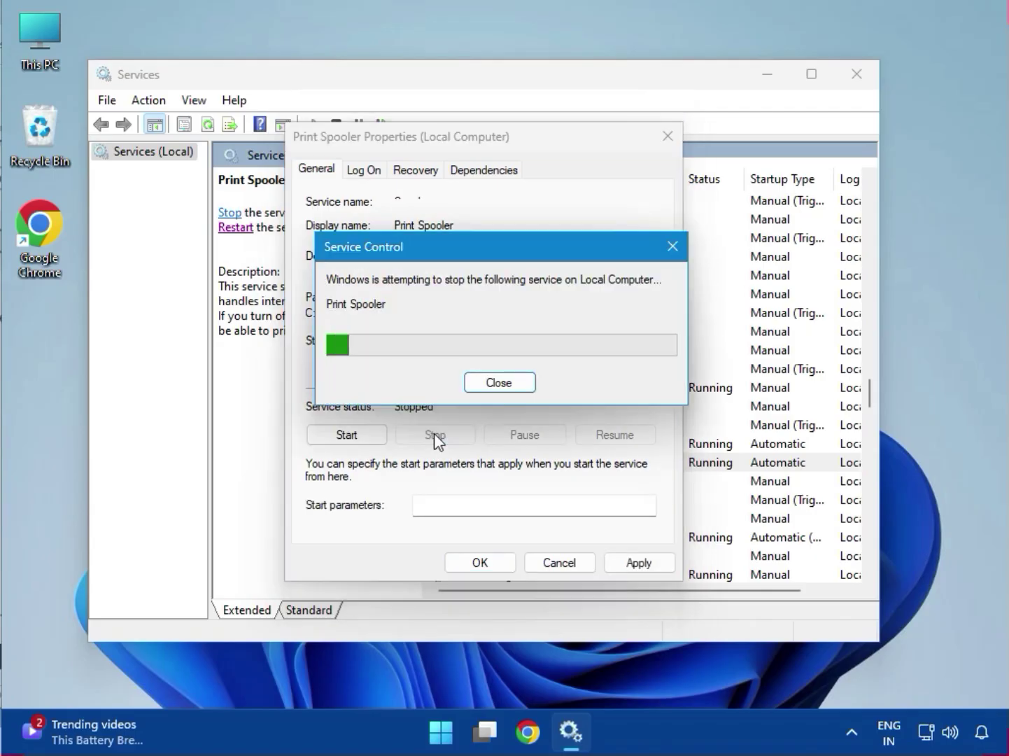
click(359, 441)
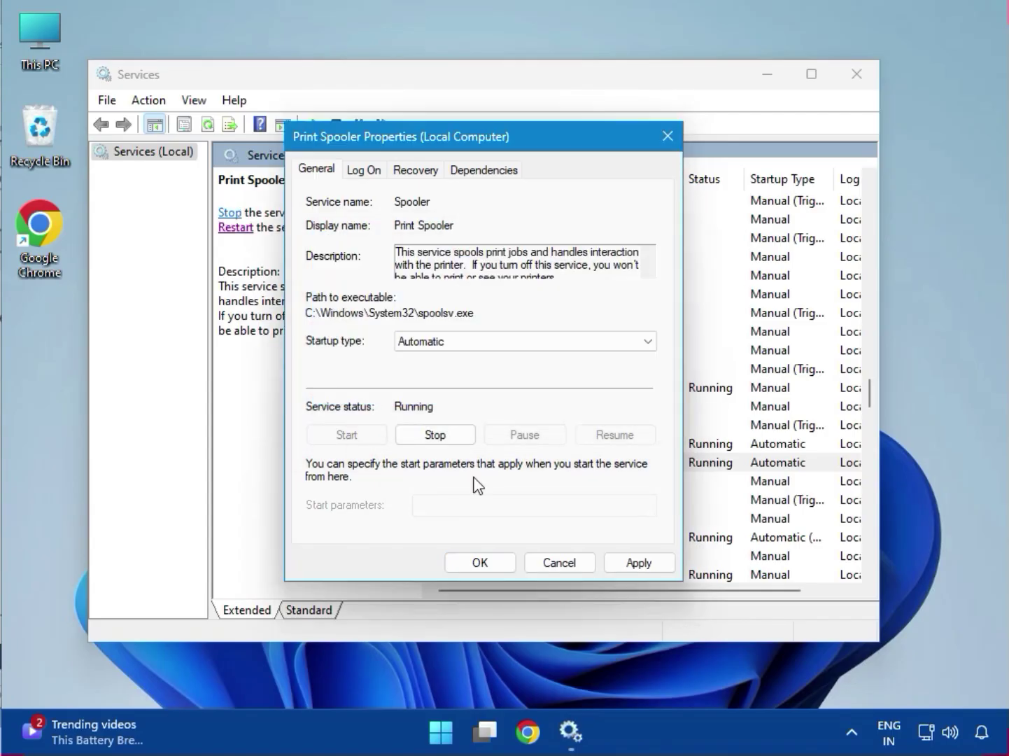
click(633, 553)
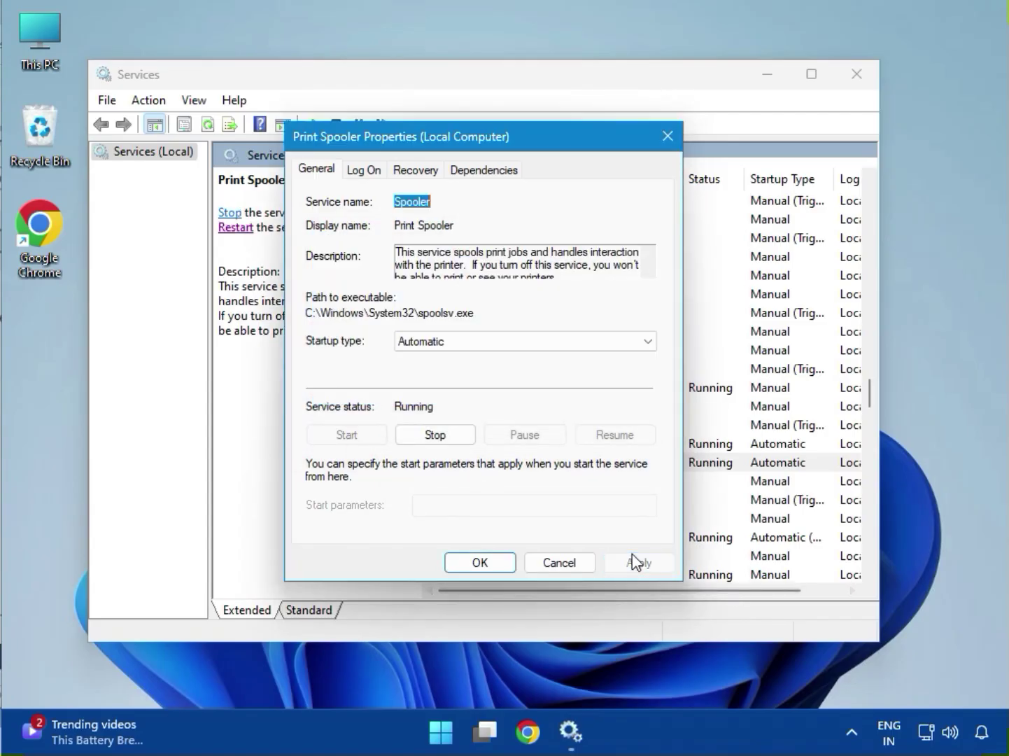
click(479, 560)
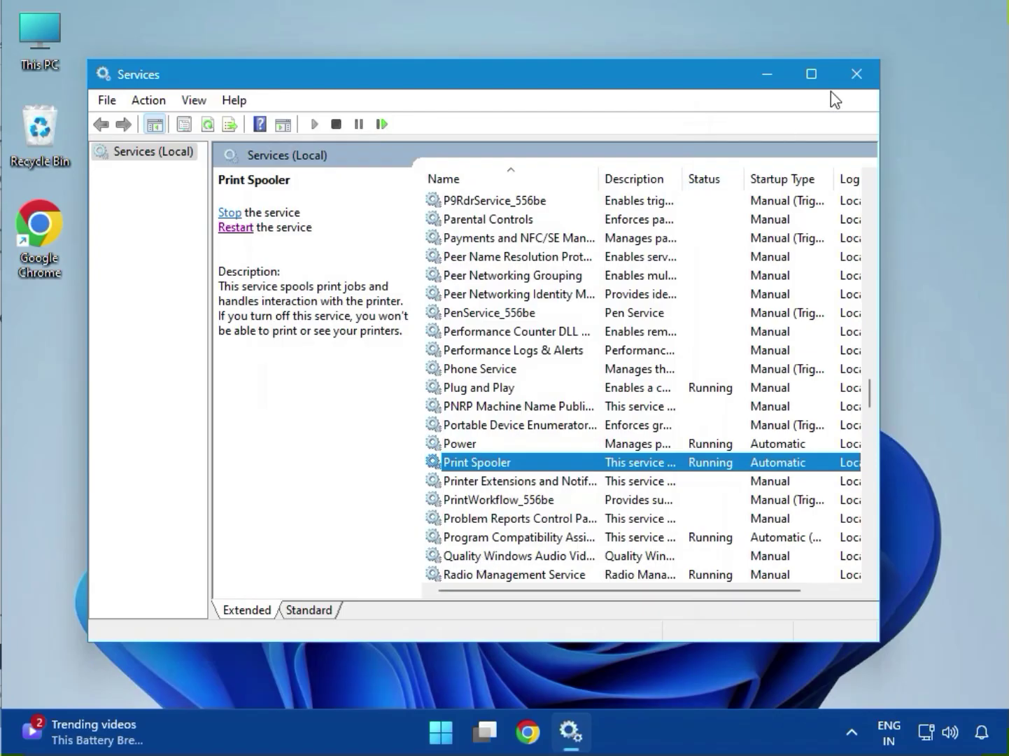
click(845, 83)
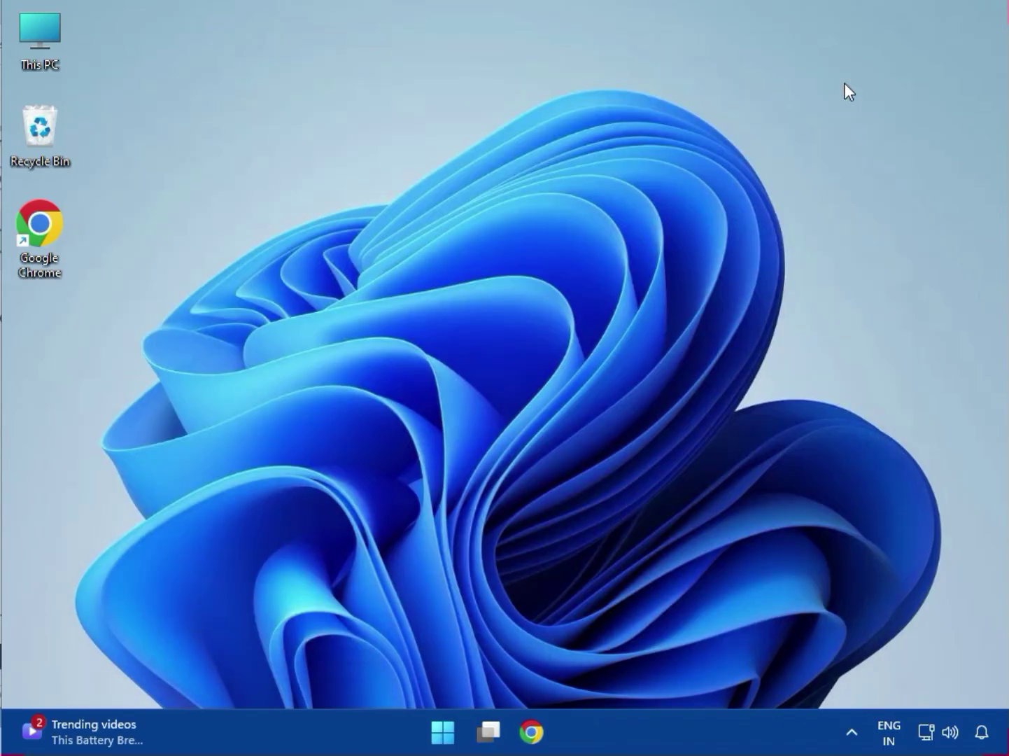
- Go to Settings › System › Troubleshoot › Other troubleshooters and run the Printer troubleshooter
click(459, 731)
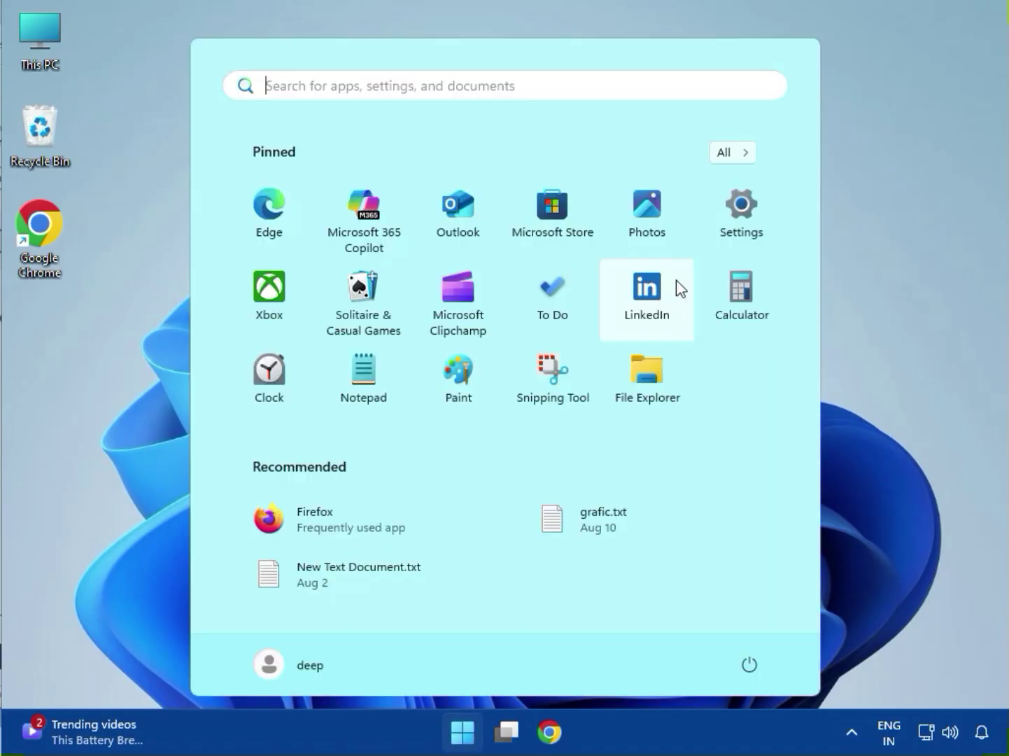
click(743, 210)
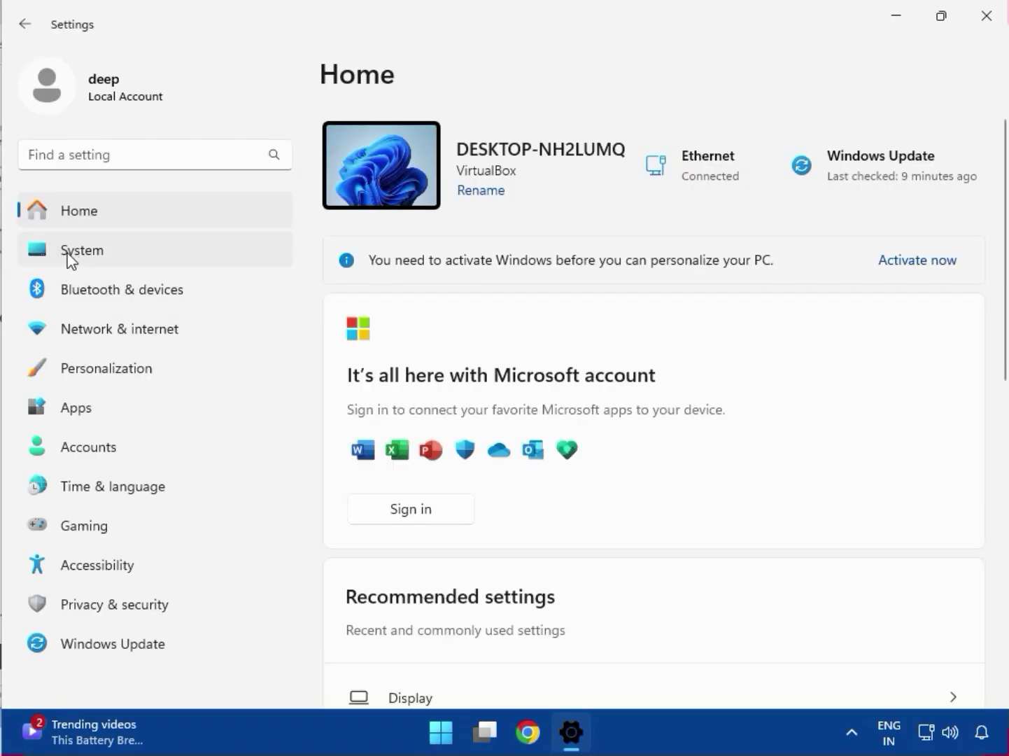
click(70, 259)
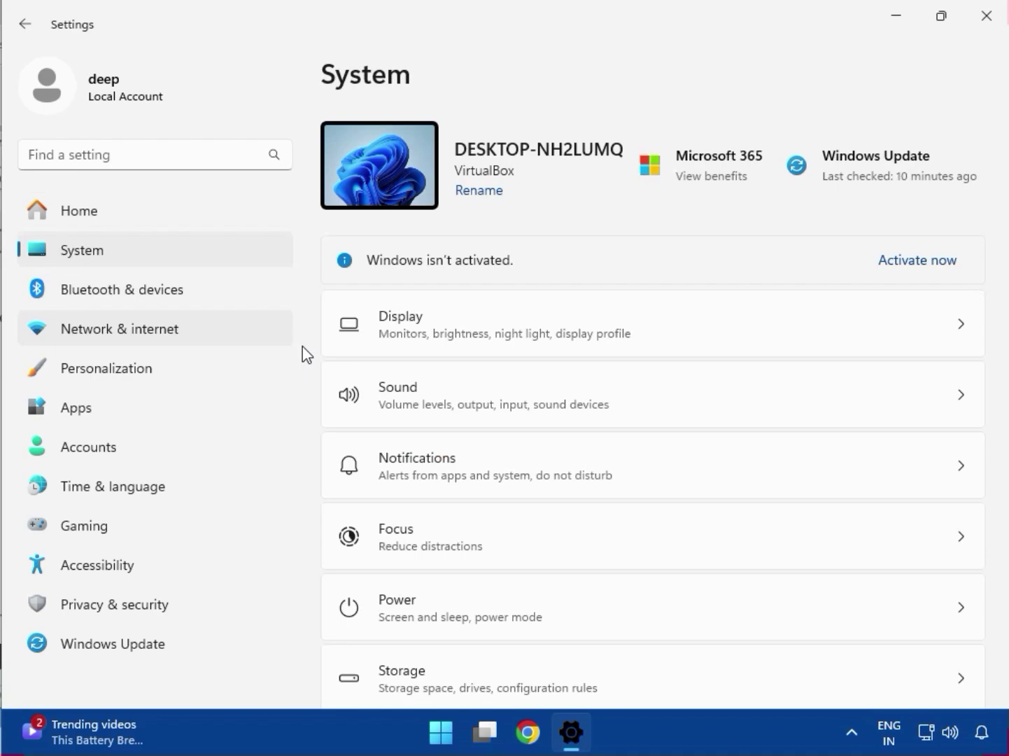
scroll(468, 552, down, 2)
scroll(468, 553, down, 6)
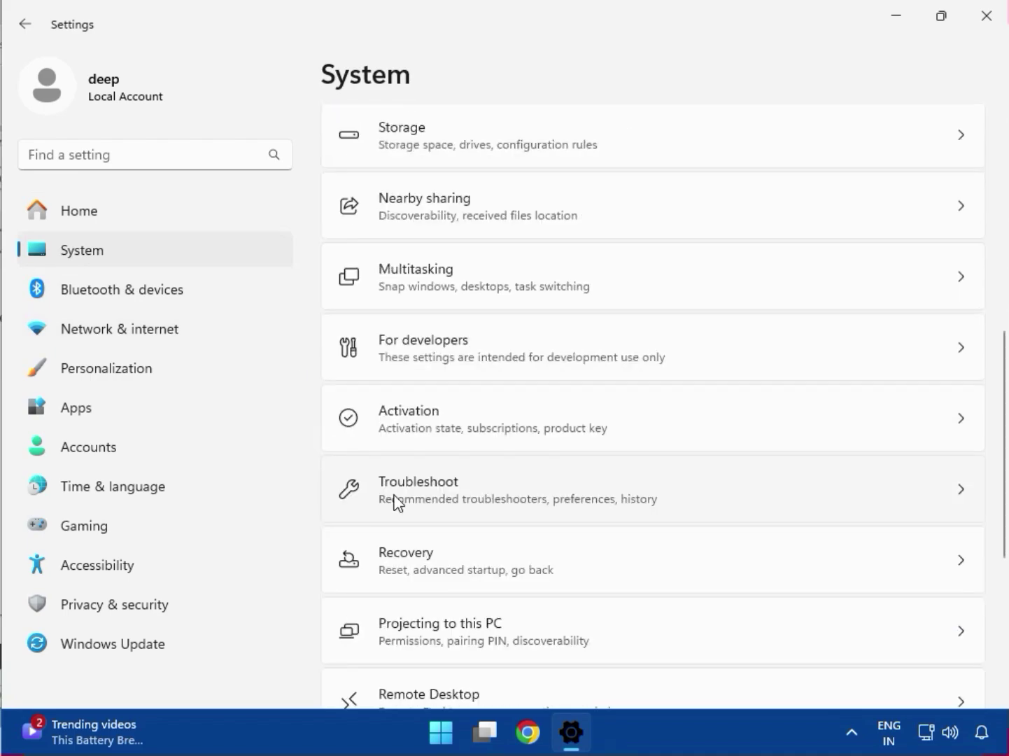
click(397, 493)
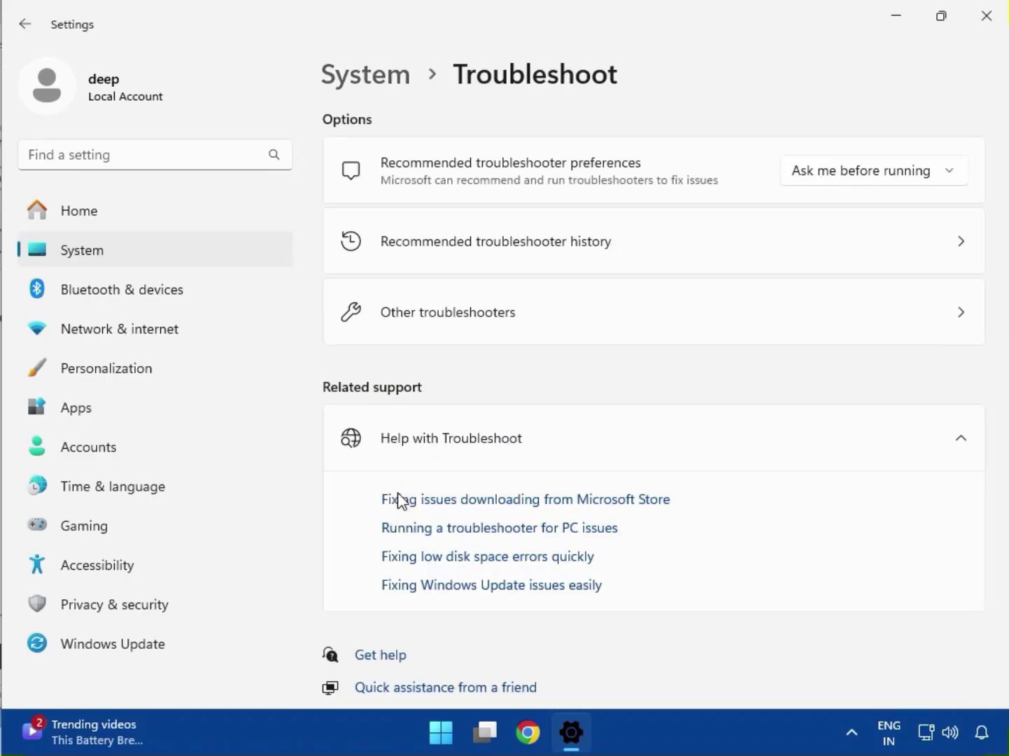
click(400, 327)
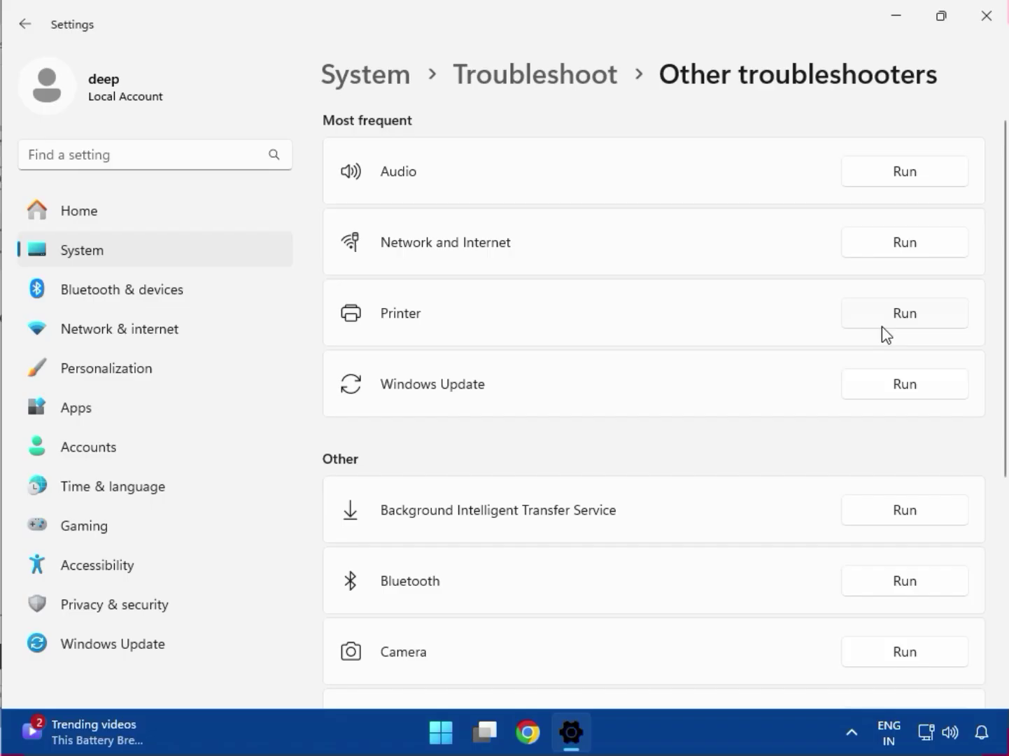
click(897, 319)
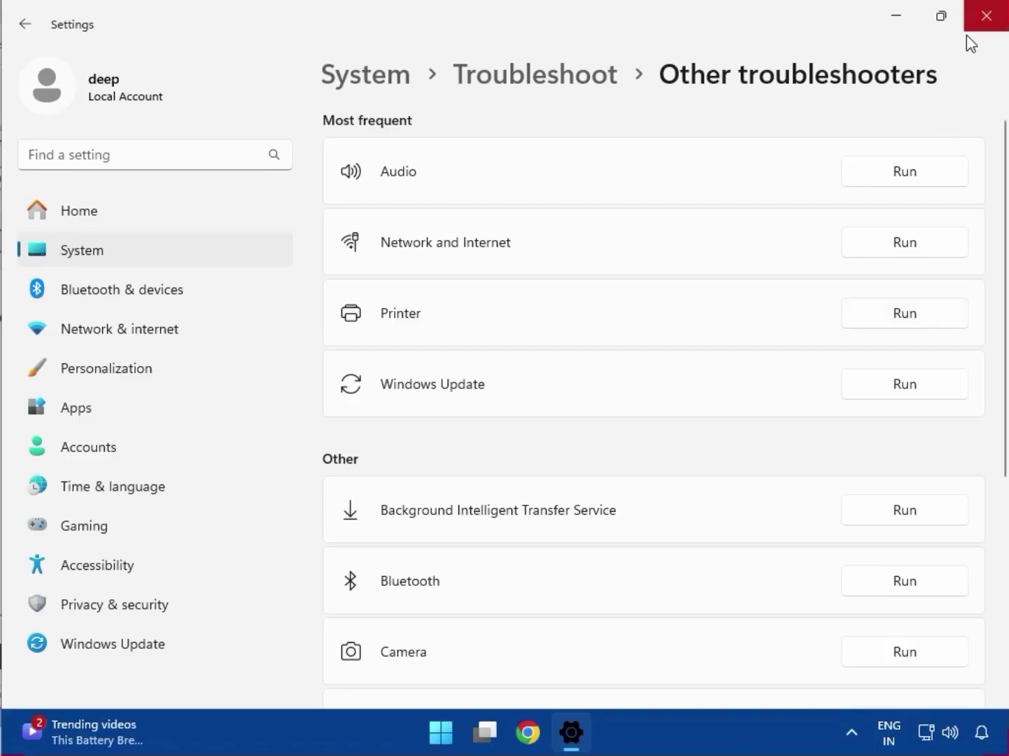
- Close Settings and open Device Manager from the Start button's quick menu
click(981, 20)
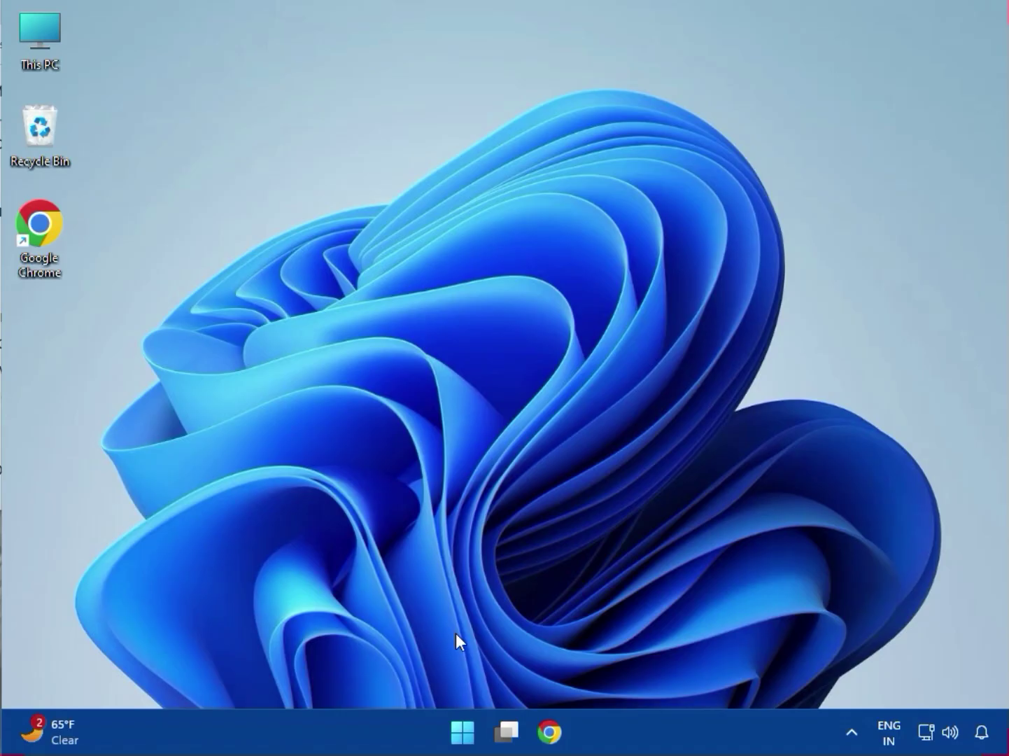
right_click(459, 741)
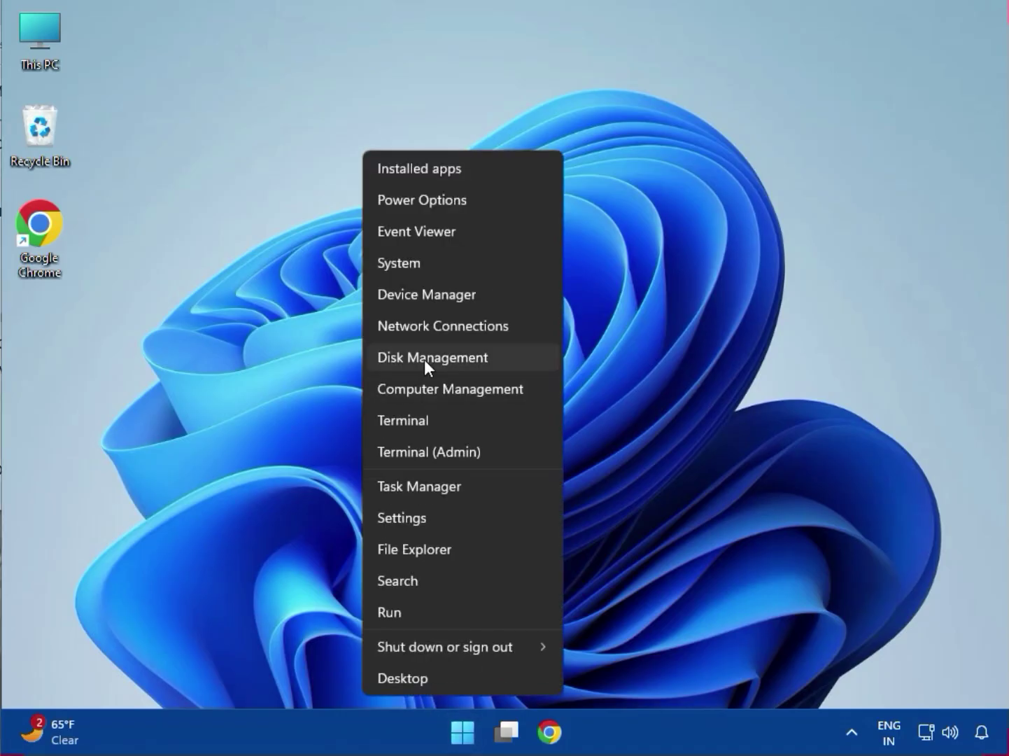
click(417, 297)
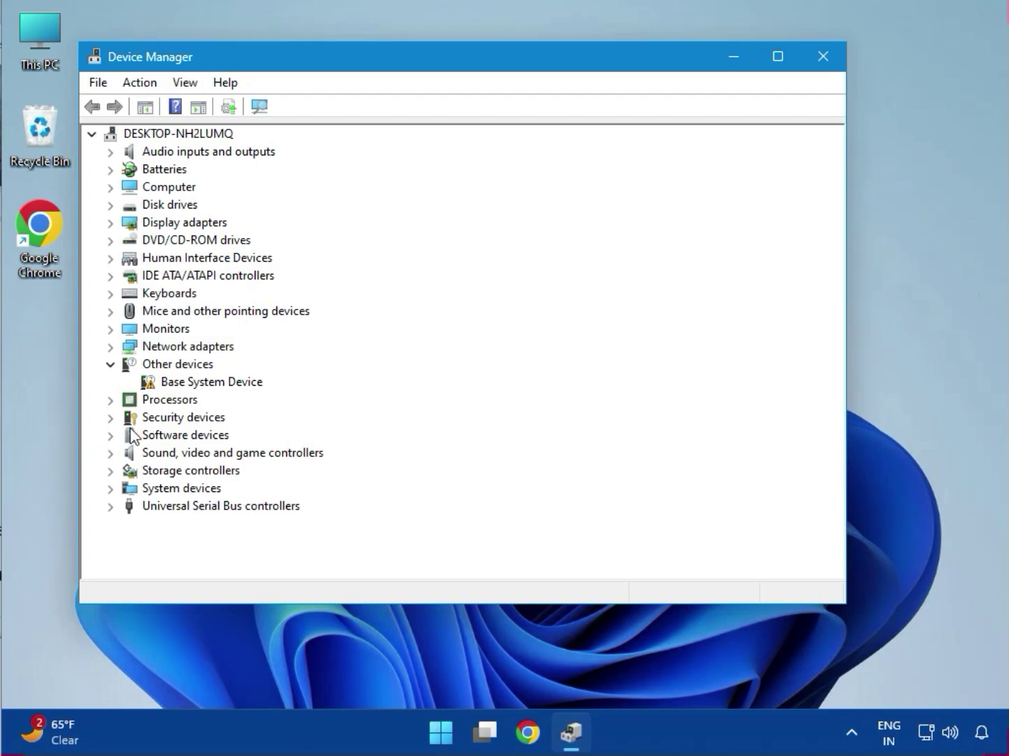
- Search automatically for a USB Root Hub (USB 3.0) driver update, then close Device Manager
click(109, 506)
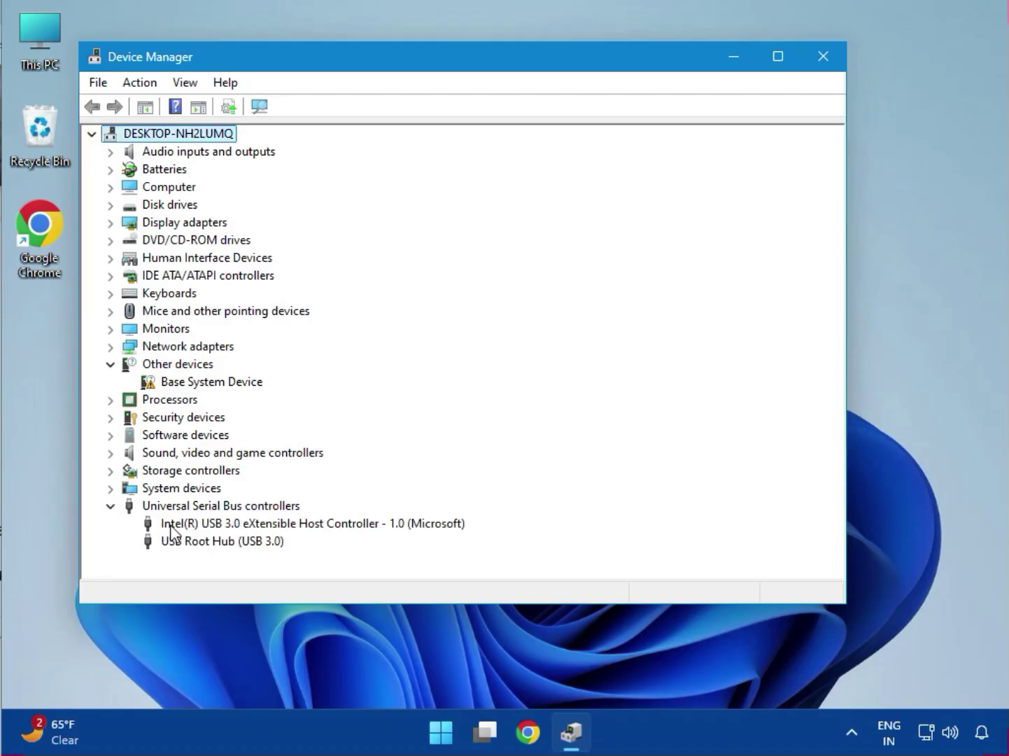
click(199, 544)
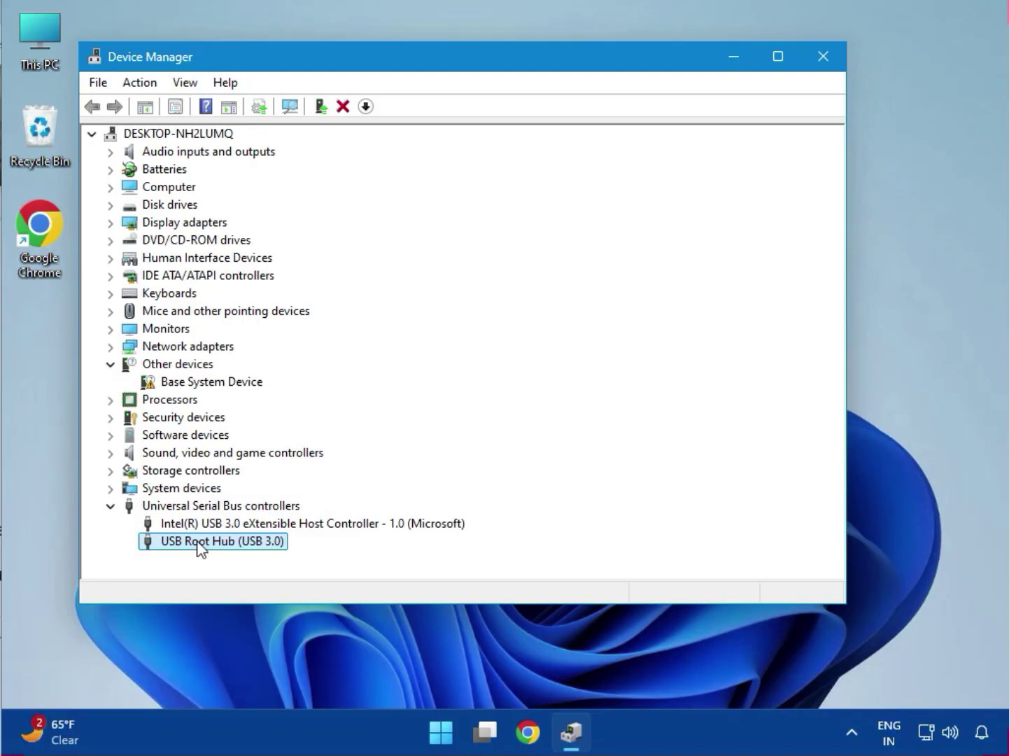
right_click(201, 546)
click(243, 553)
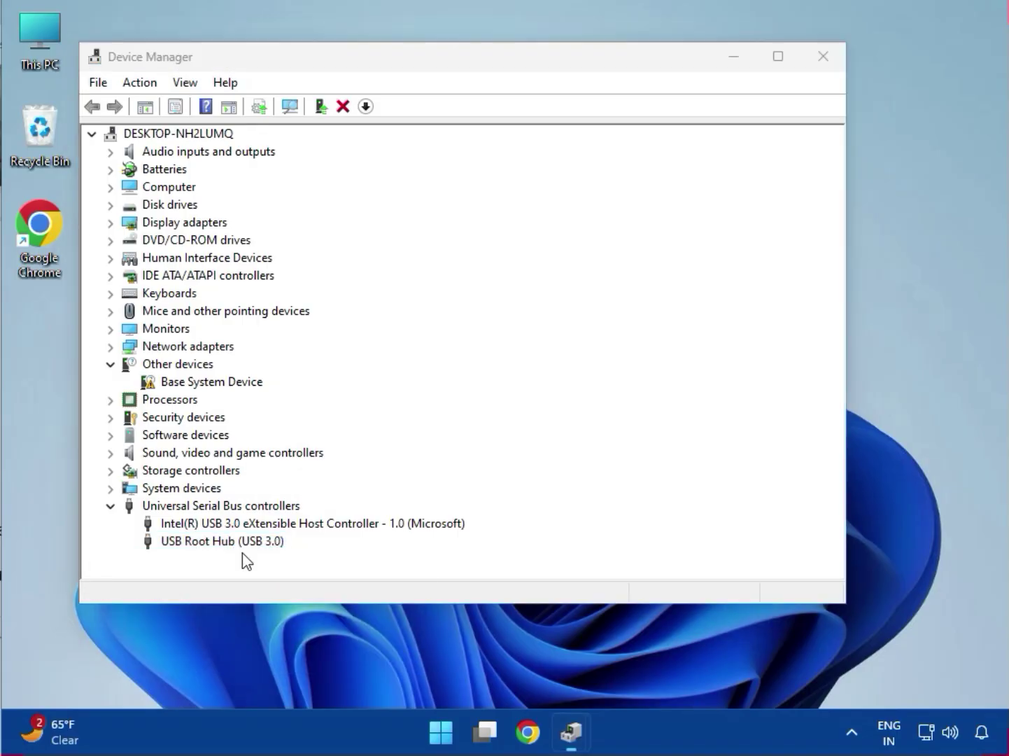
click(341, 320)
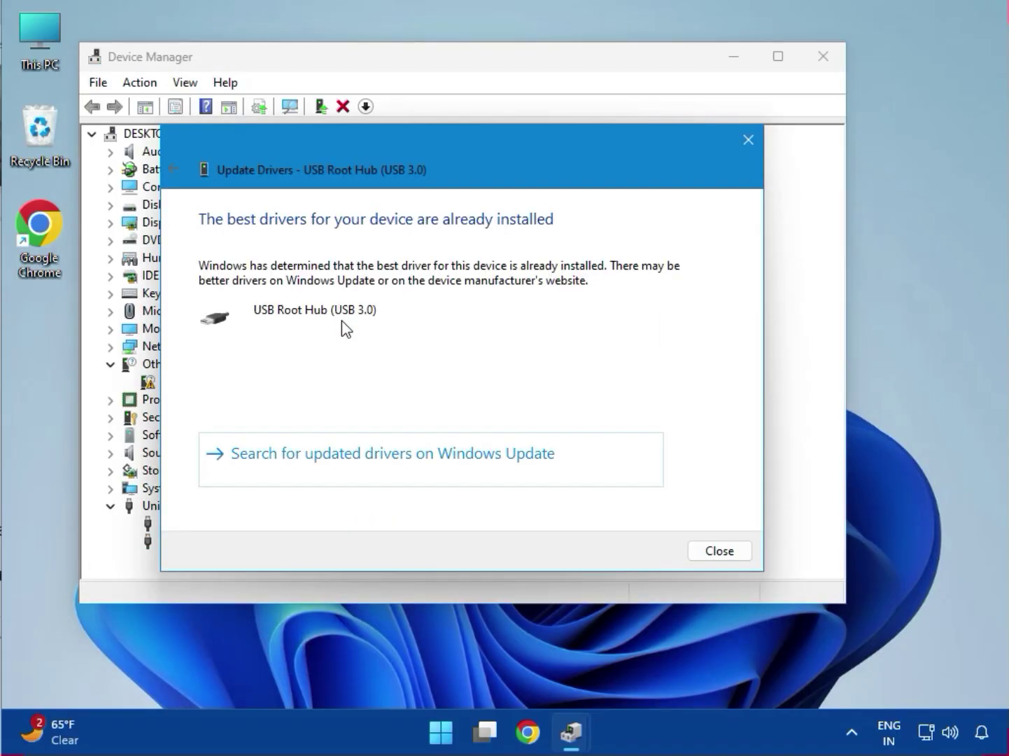
click(748, 140)
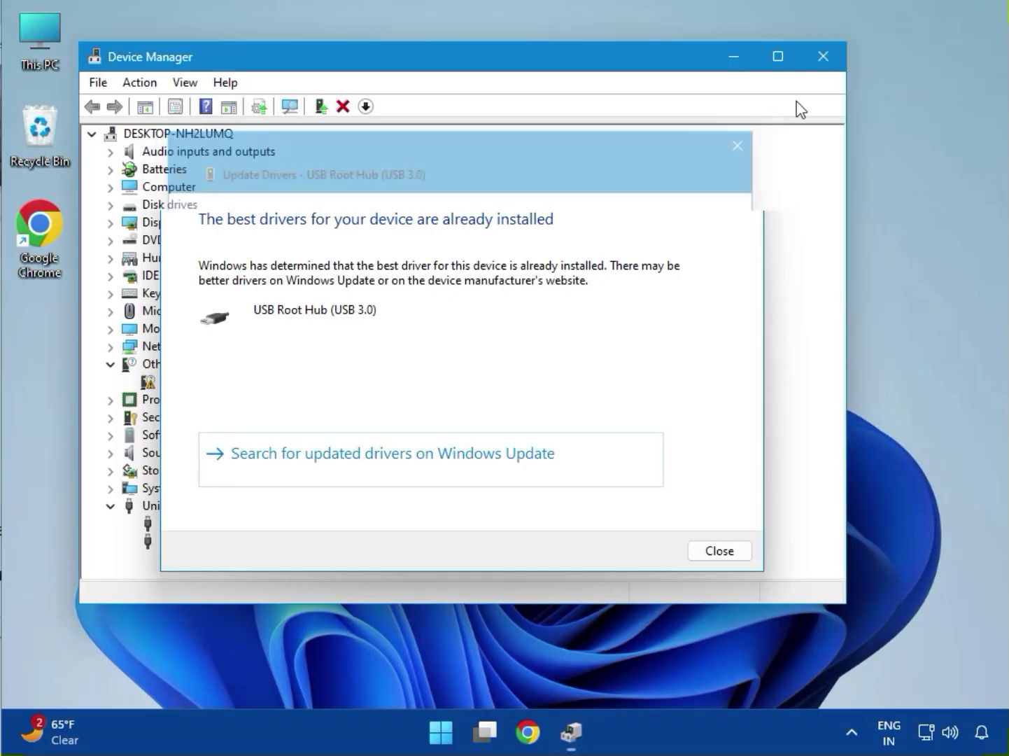
click(823, 57)
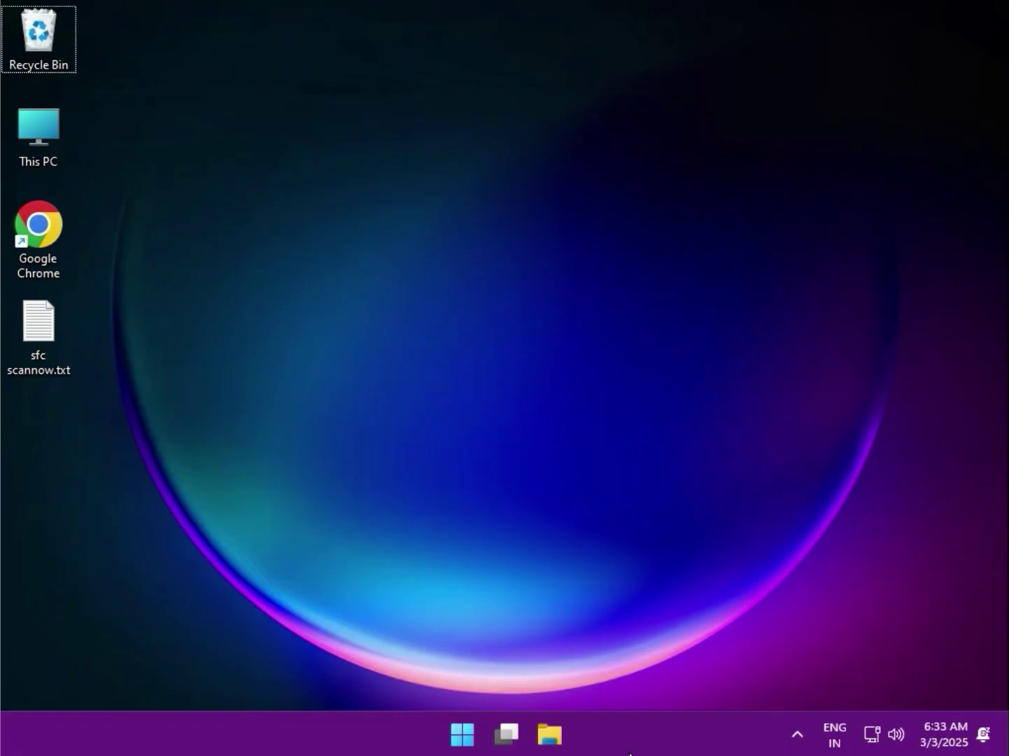
- Search Start for 'cmd' and bring up Command Prompt's run-as-administrator option
click(459, 735)
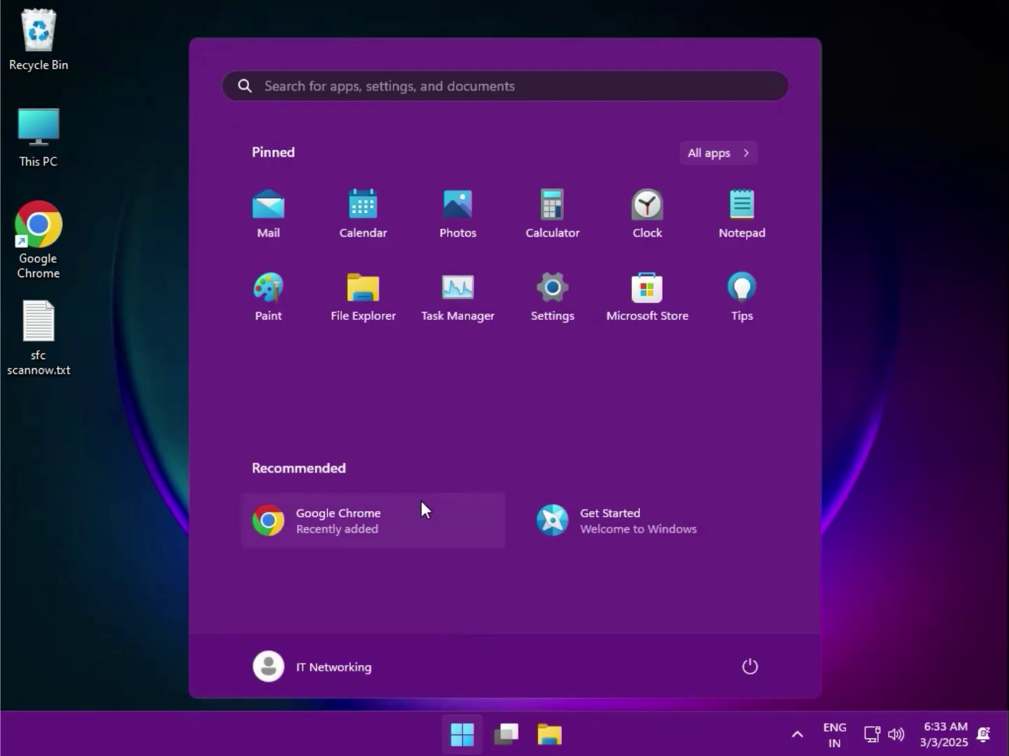
text(cmd)
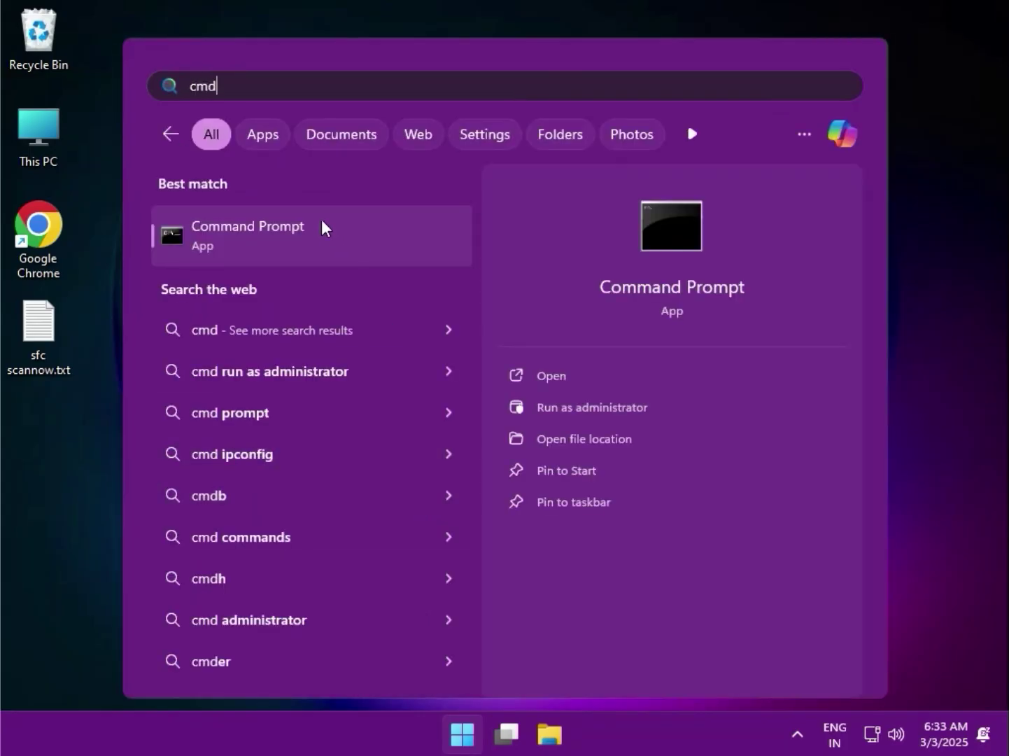
right_click(321, 223)
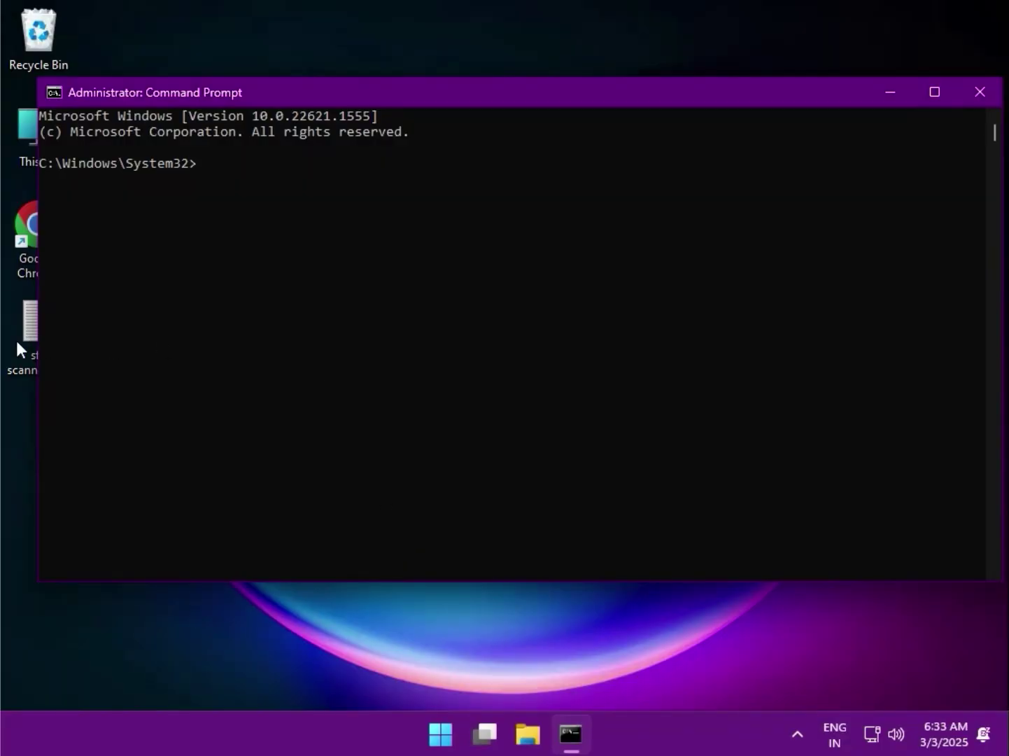
- Open sfc scannow.txt in Notepad below the Command Prompt window
double_click(15, 333)
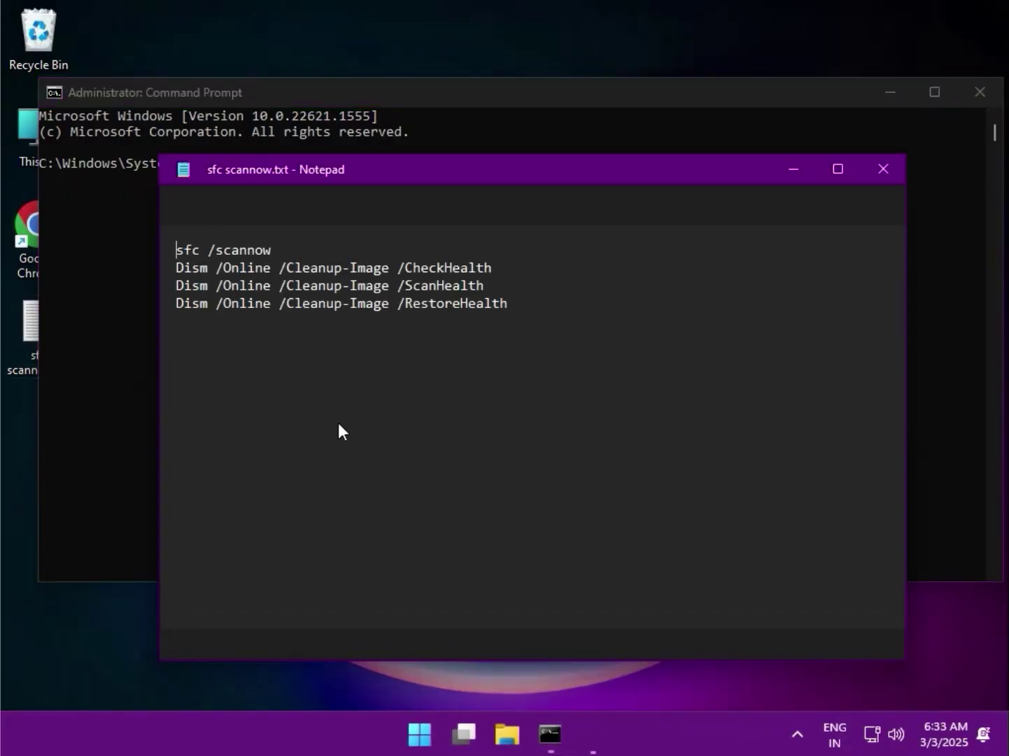
mouse_move(485, 172)
mouse_down()
mouse_move(474, 580)
mouse_move(472, 541)
mouse_up()
click(414, 347)
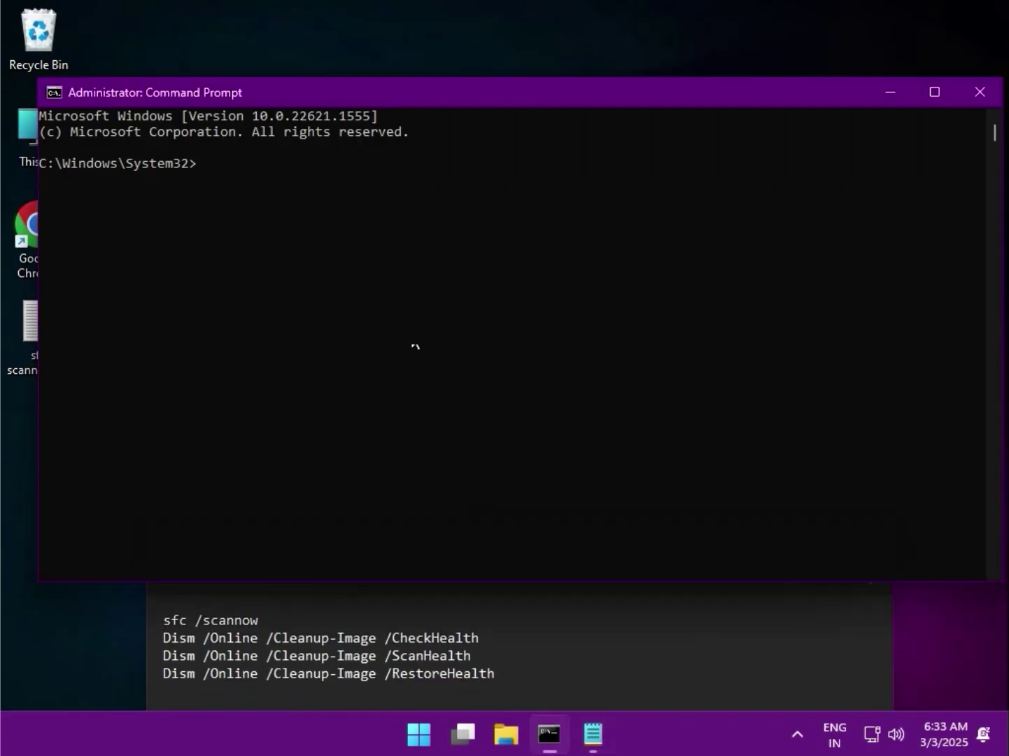
- Run 'sfc /scannow' in the administrator Command Prompt
click(202, 163)
text(sfc /scannow)
key(Return)
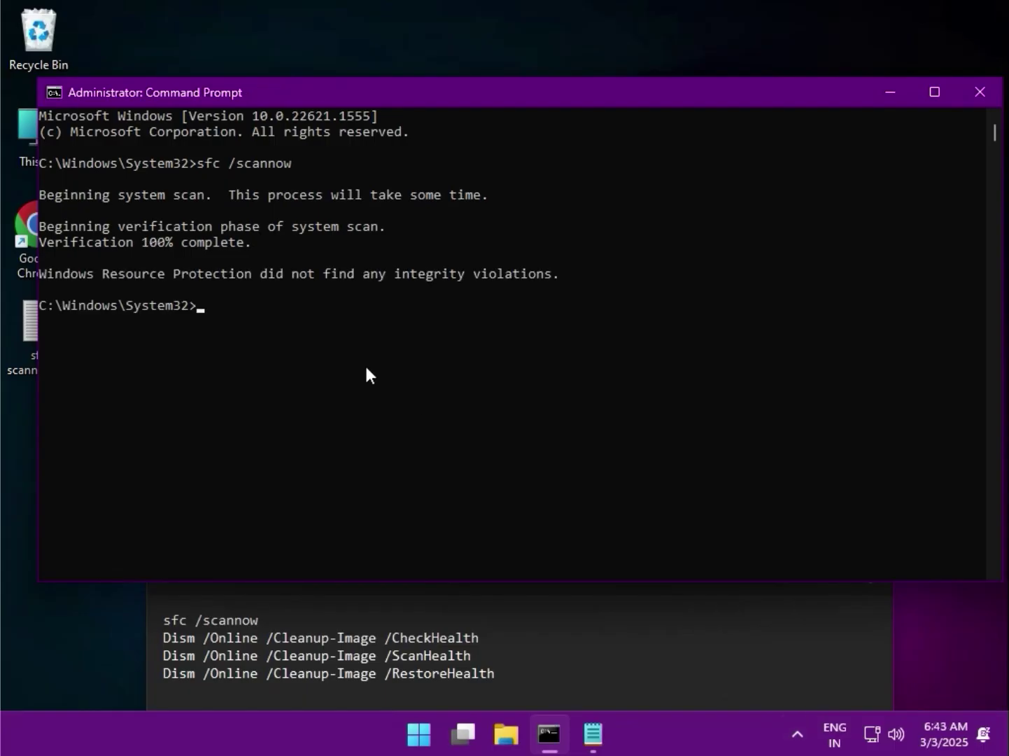
- Copy the DISM CheckHealth command from Notepad and run it in Command Prompt
click(157, 651)
drag(155, 652, 186, 643)
right_click(196, 639)
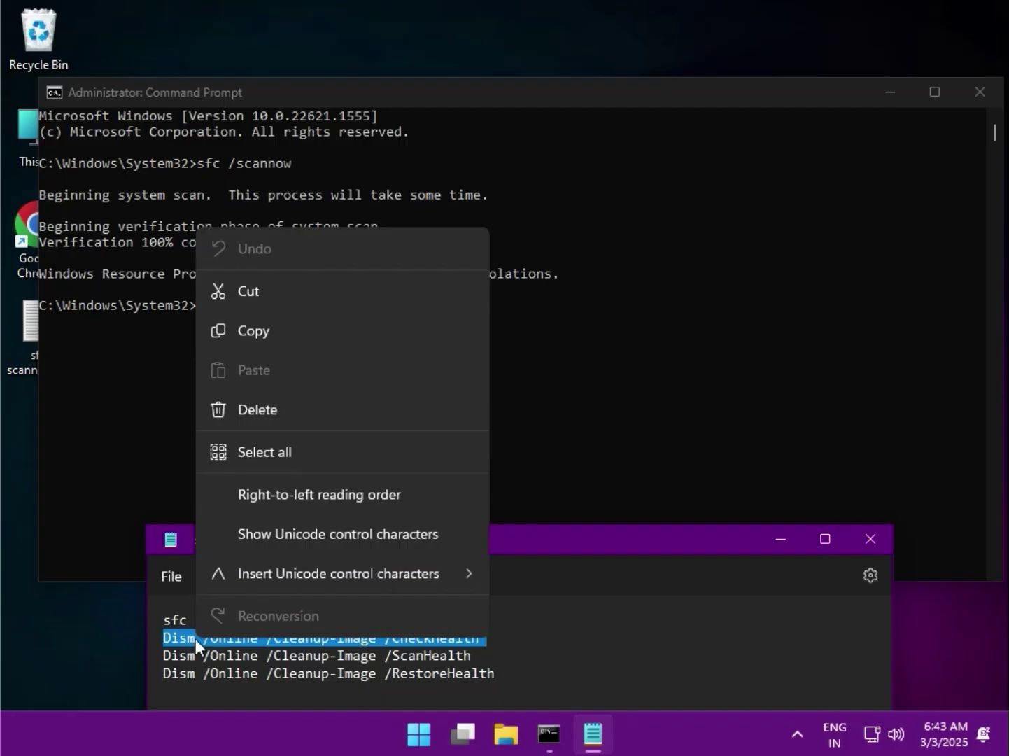
click(257, 333)
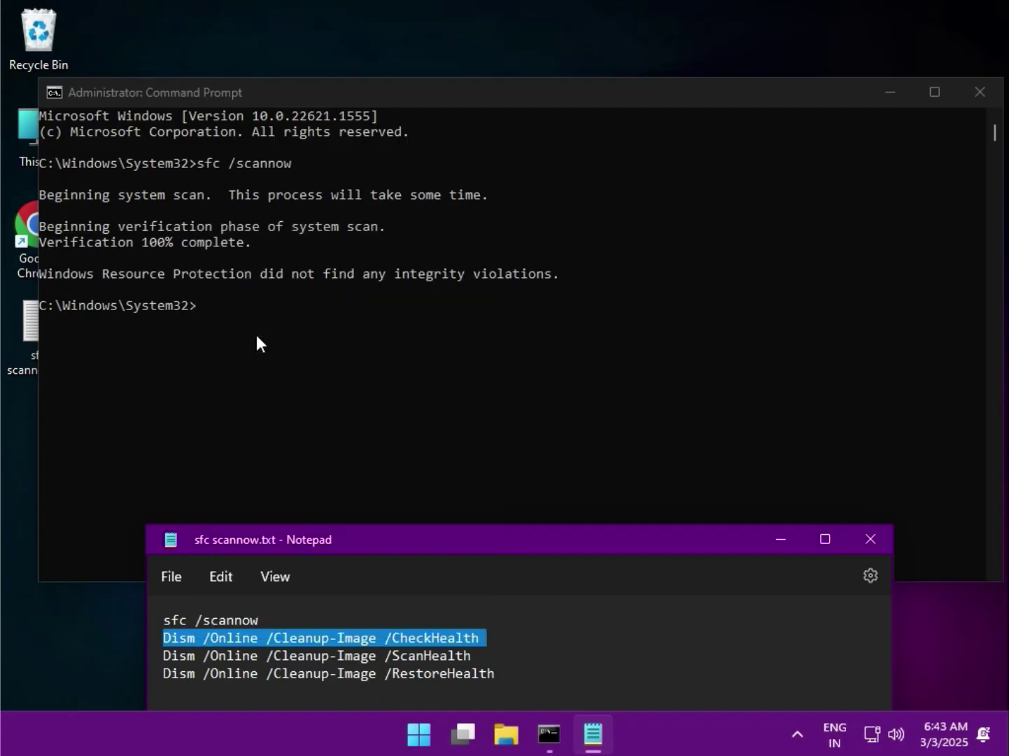
click(202, 301)
click(197, 303)
right_click(197, 302)
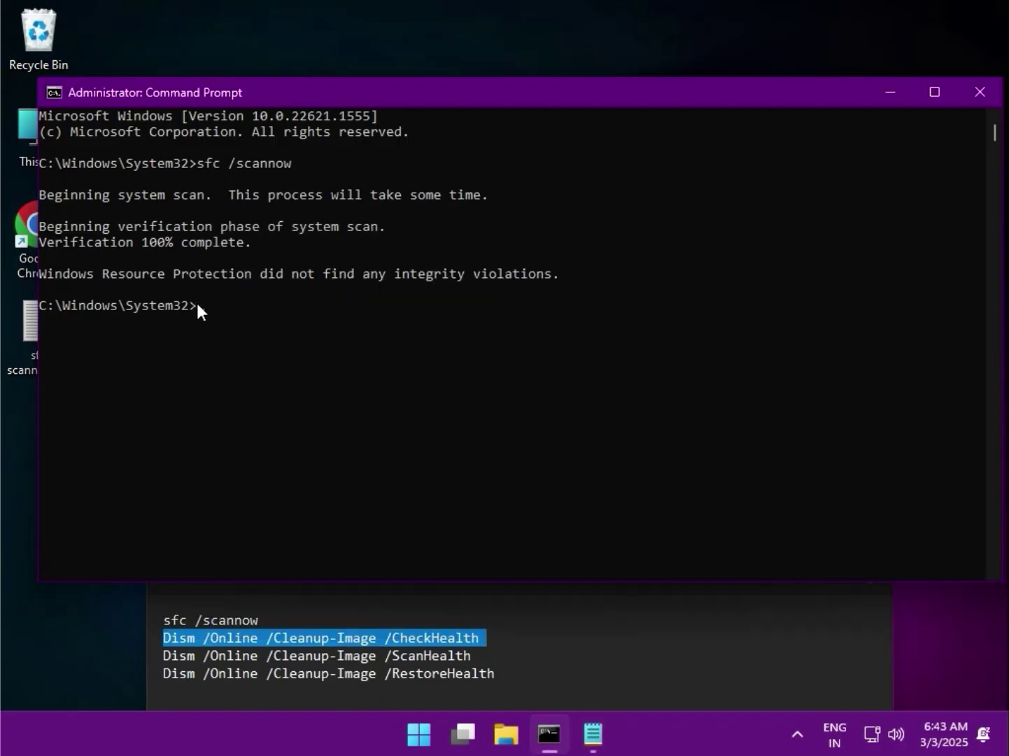
key(ctrl+v)
key(Return)
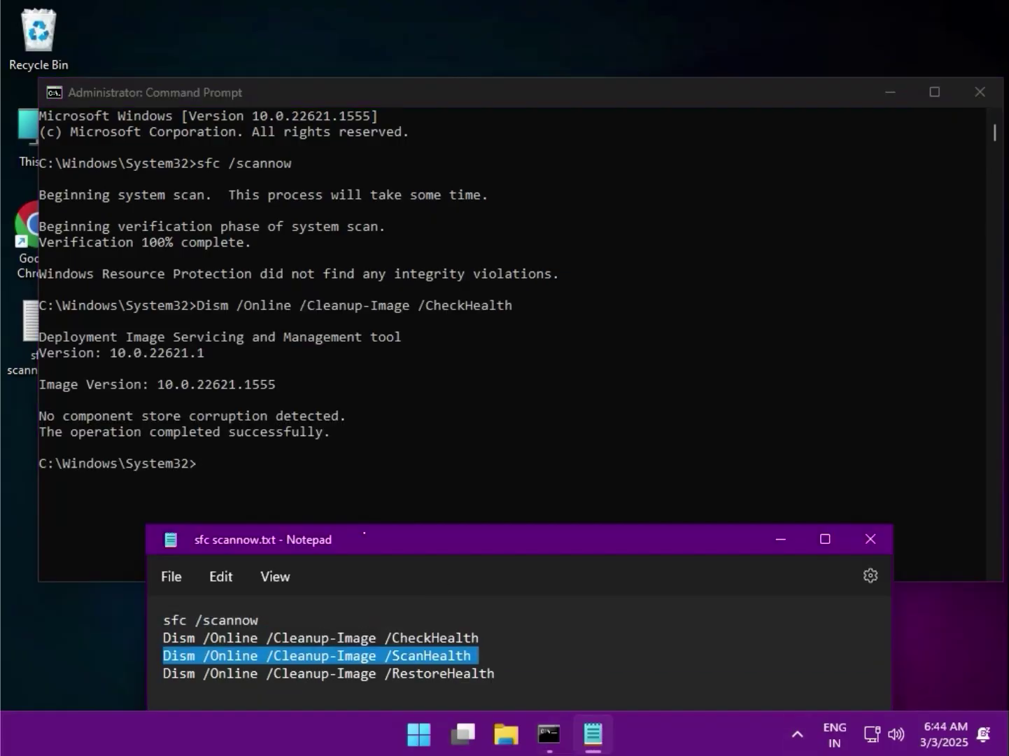
- Paste and run the DISM ScanHealth command, letting it reach 100%
click(200, 464)
key(ctrl+v)
key(Return)
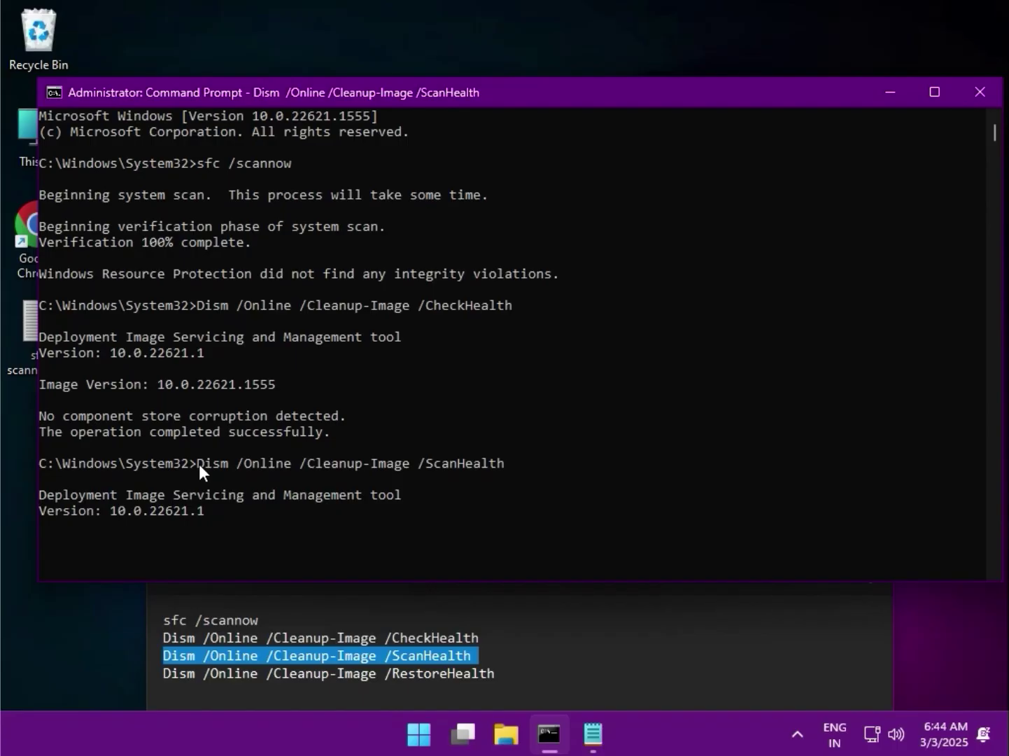
scroll(239, 479, down, 3)
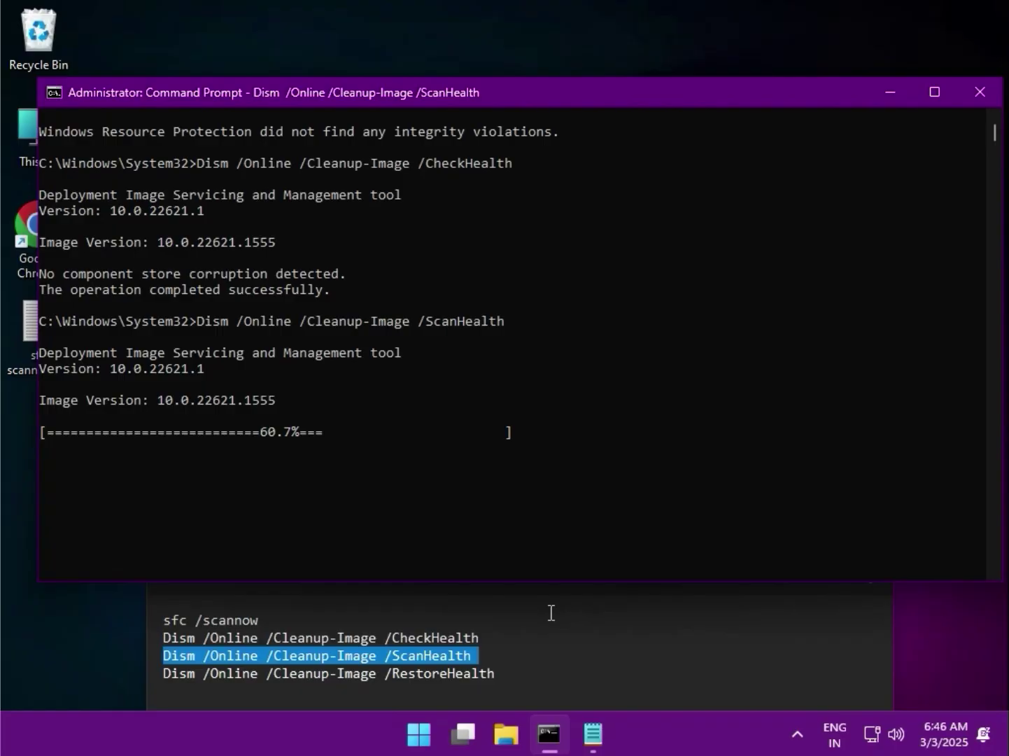
mouse_move(445, 751)
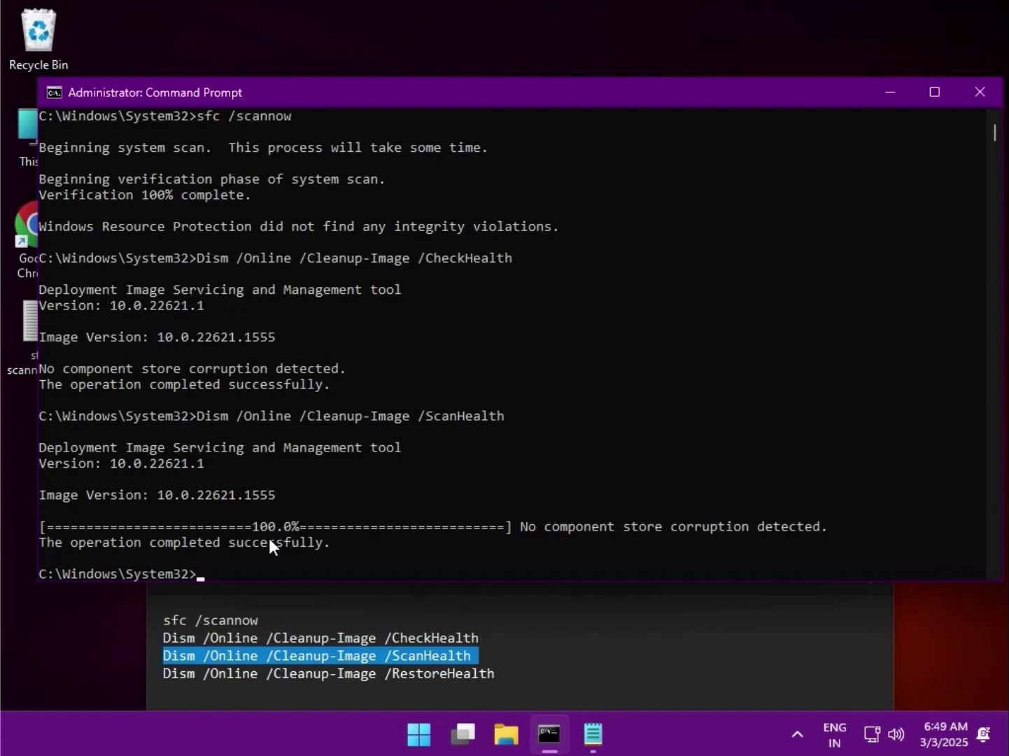
- Copy the DISM /Online /Cleanup-Image /RestoreHealth line from Notepad and run it in Command Prompt
click(165, 675)
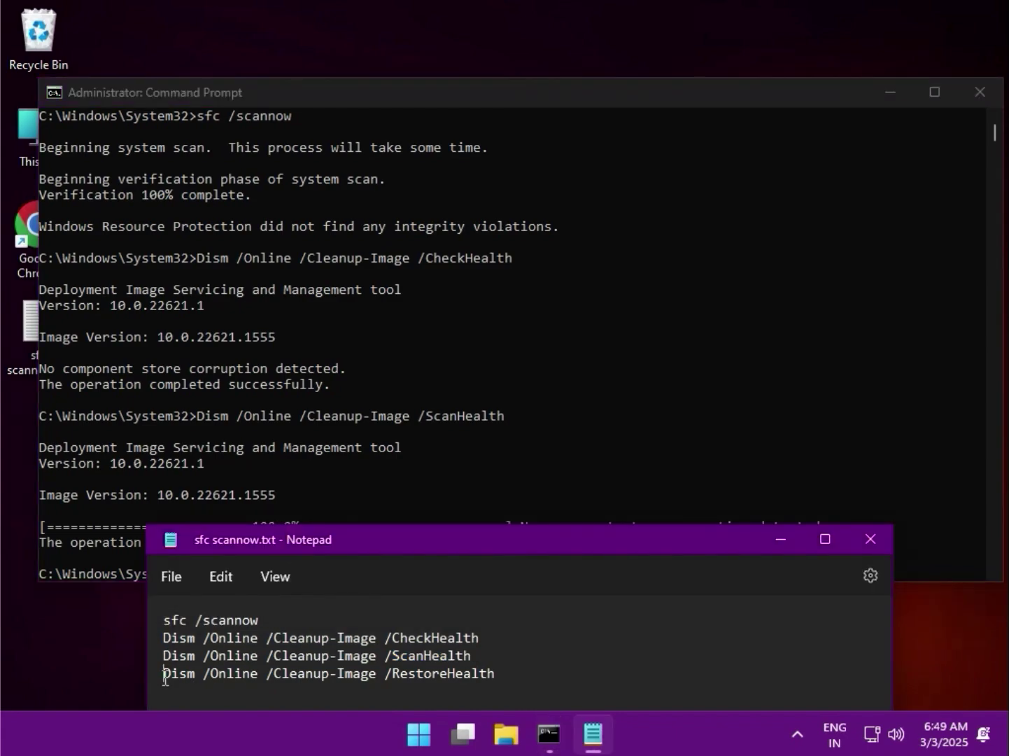
triple_click(159, 682)
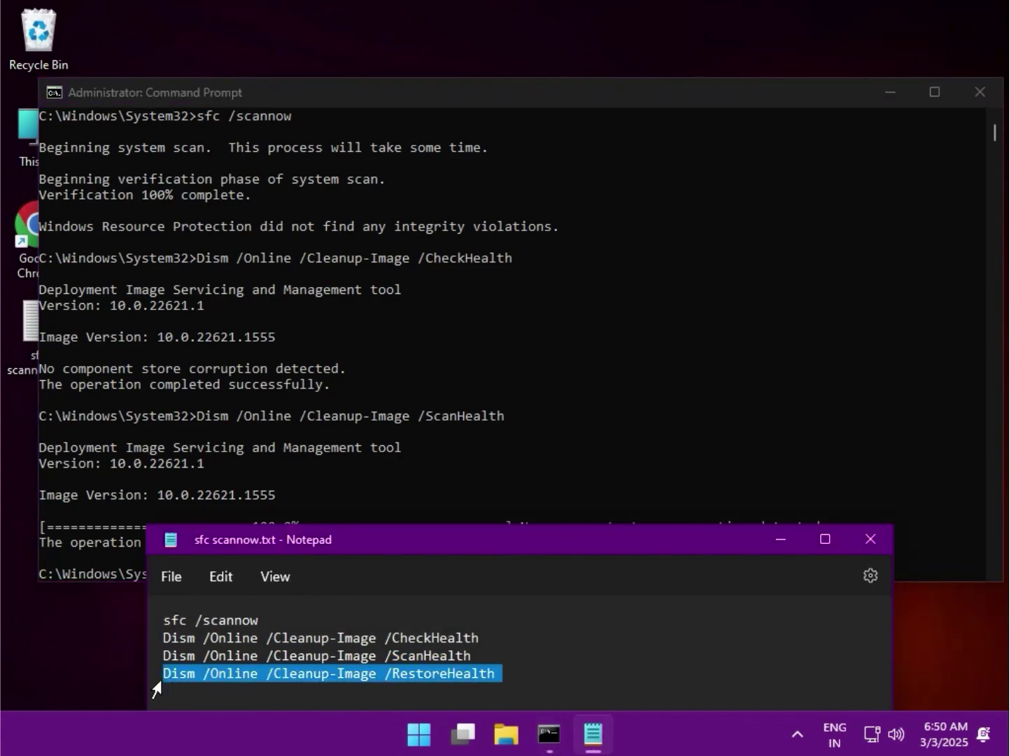
right_click(194, 672)
click(283, 381)
click(383, 458)
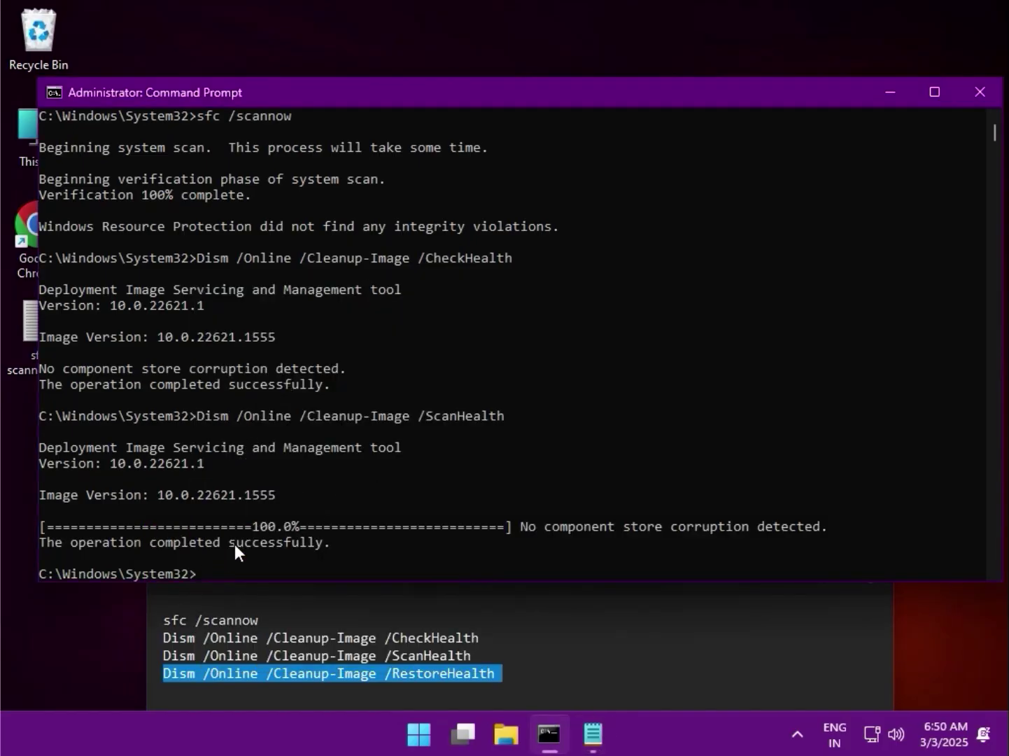
scroll(224, 528, down, 2)
right_click(202, 478)
key(Return)
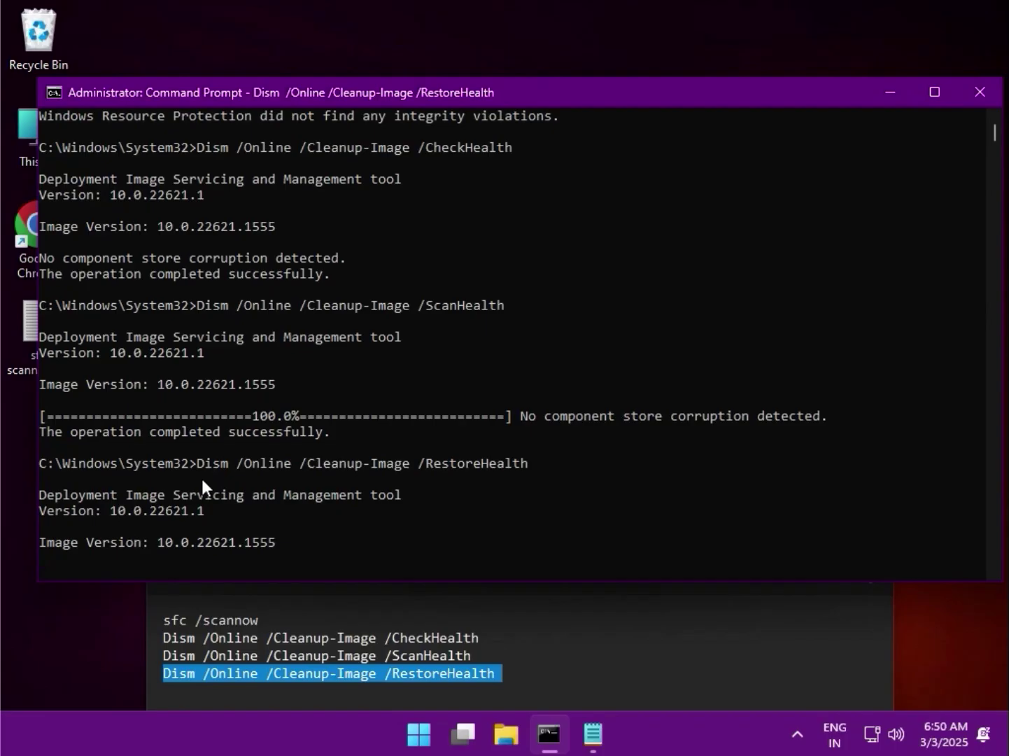
scroll(199, 482, down, 1)
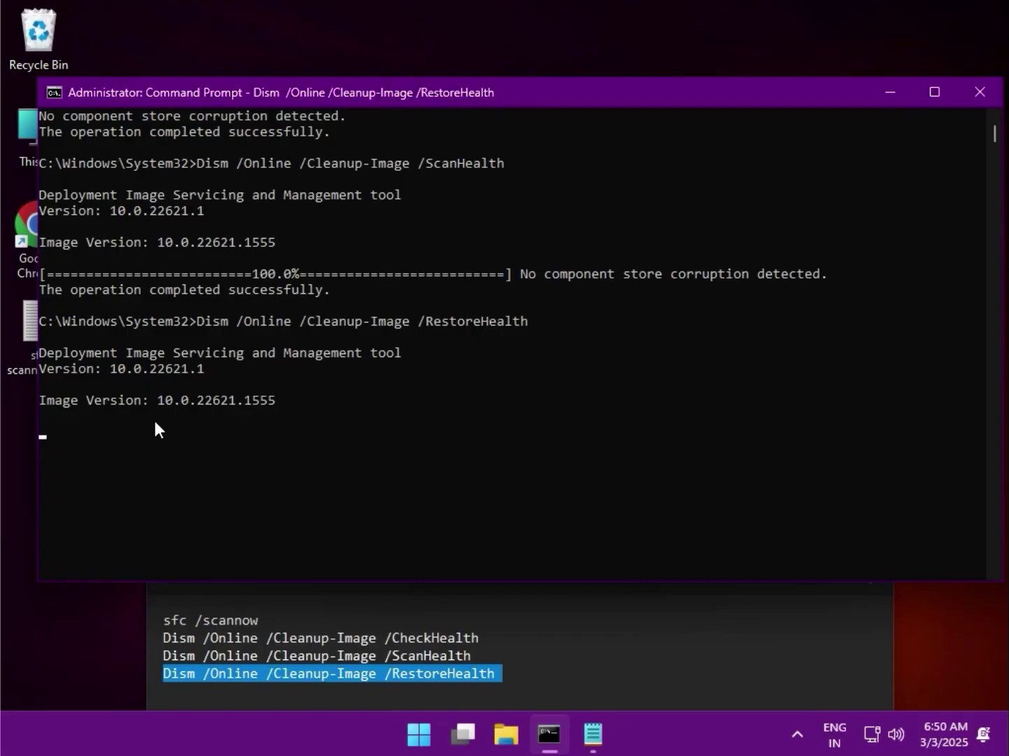
- Move the Notepad command list and select text there and in the console during the repair
click(589, 621)
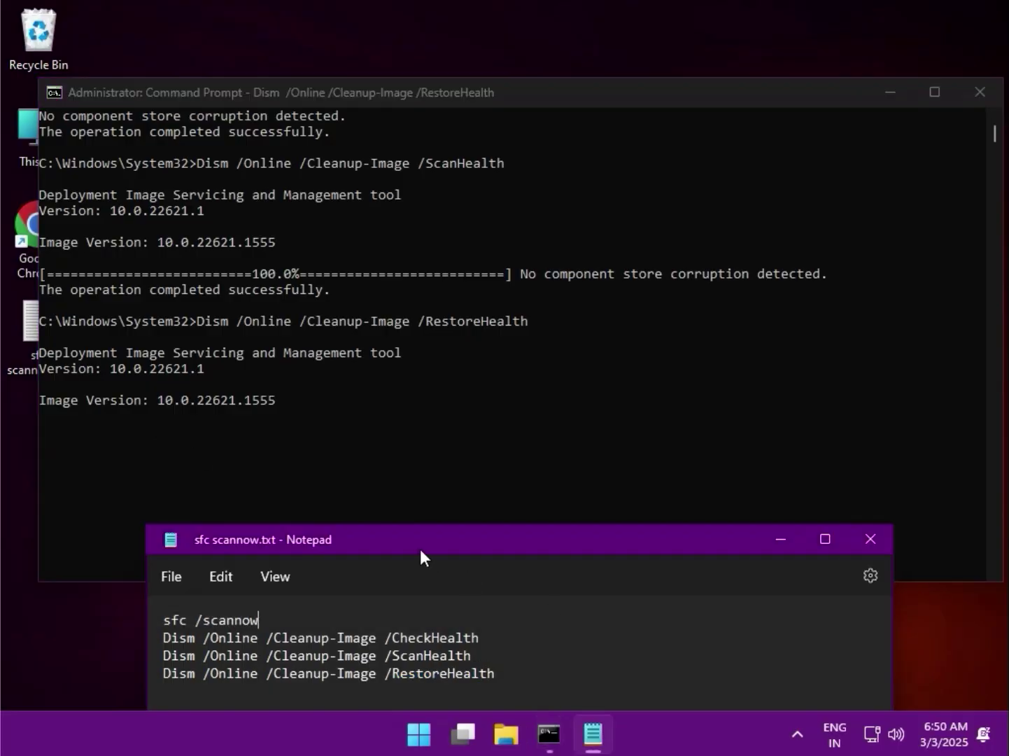
drag(422, 557, 576, 435)
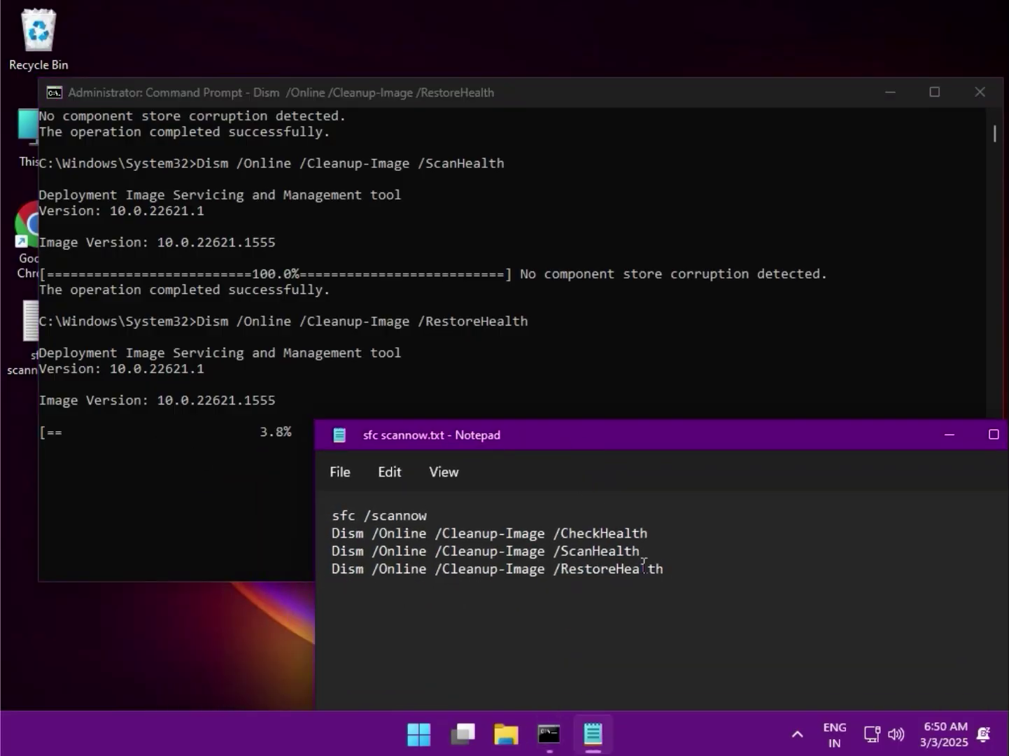
drag(616, 569, 560, 569)
drag(662, 569, 333, 514)
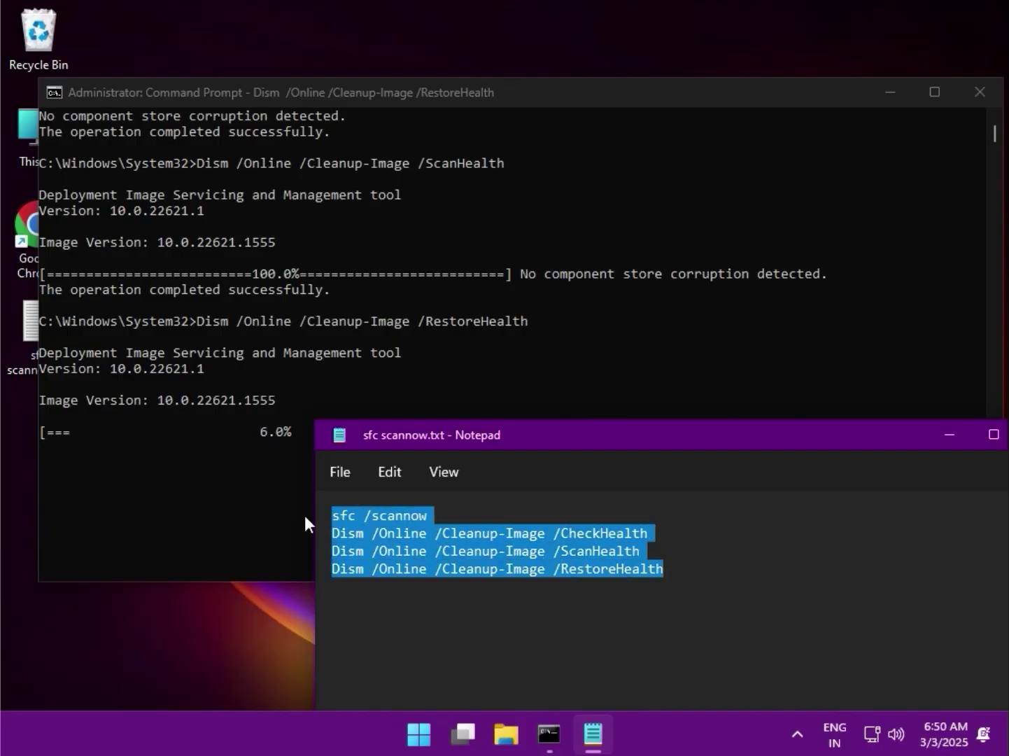
click(273, 513)
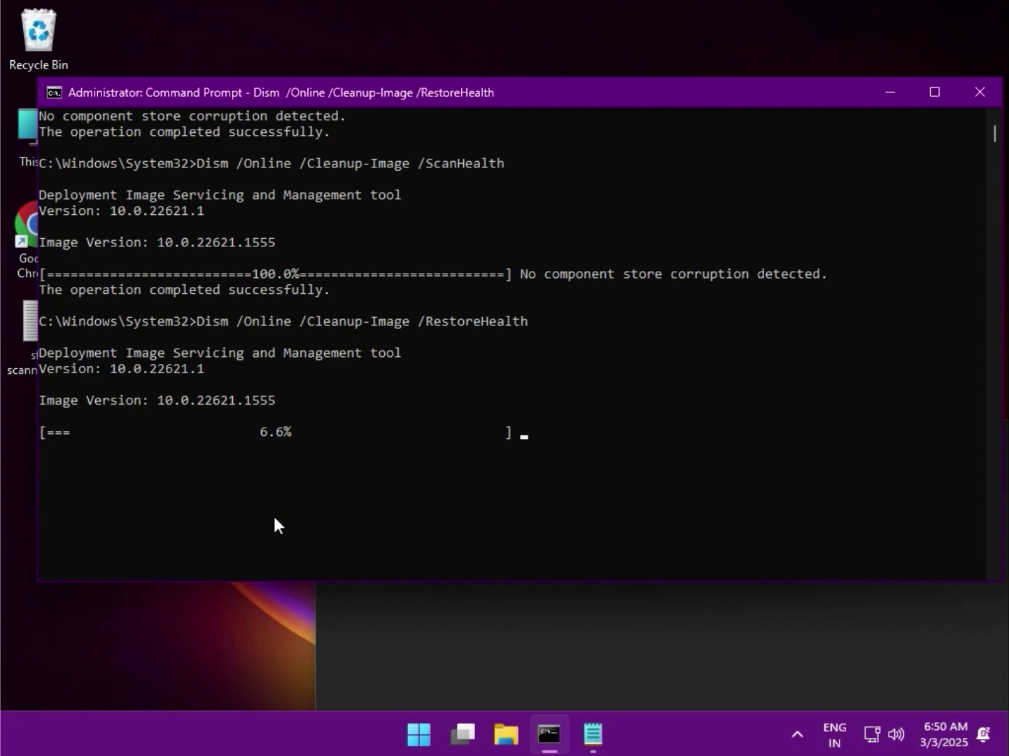
drag(200, 323, 524, 328)
click(598, 488)
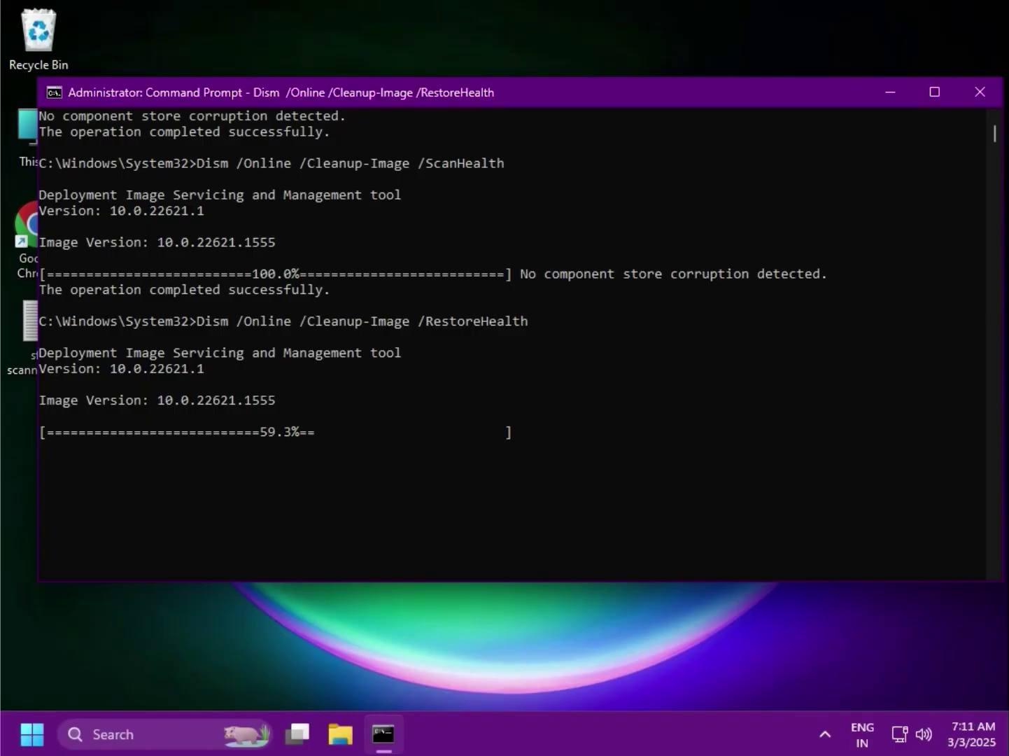
- Leave console Select mode so RestoreHealth completes at 100%, then refresh the prompt
click(271, 437)
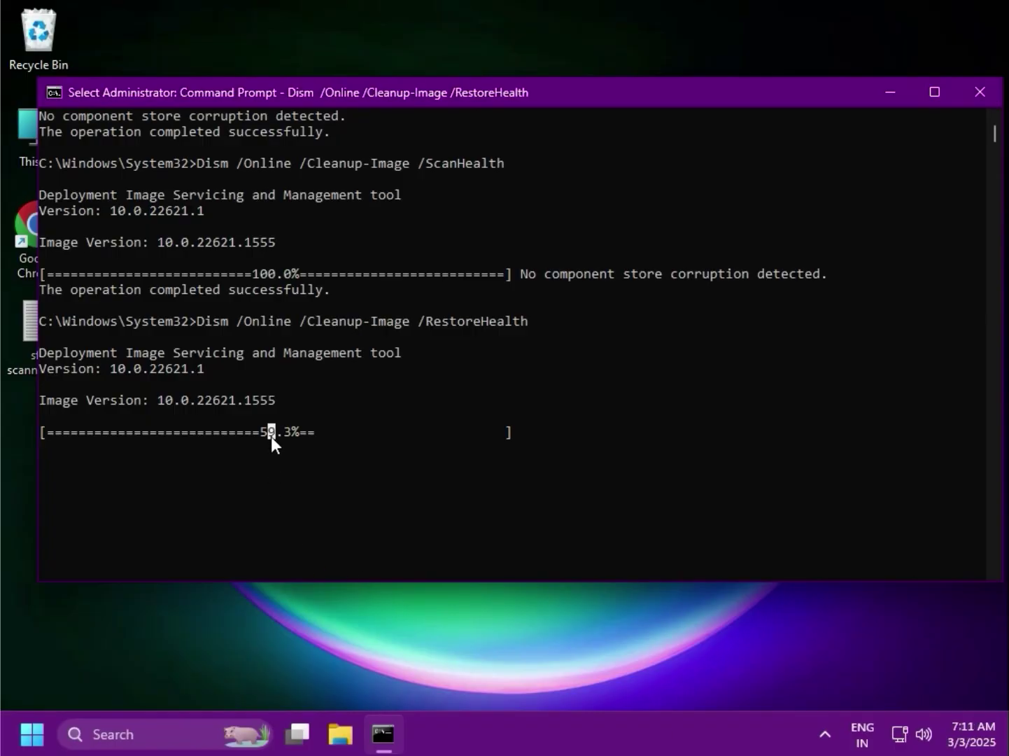
key(Escape)
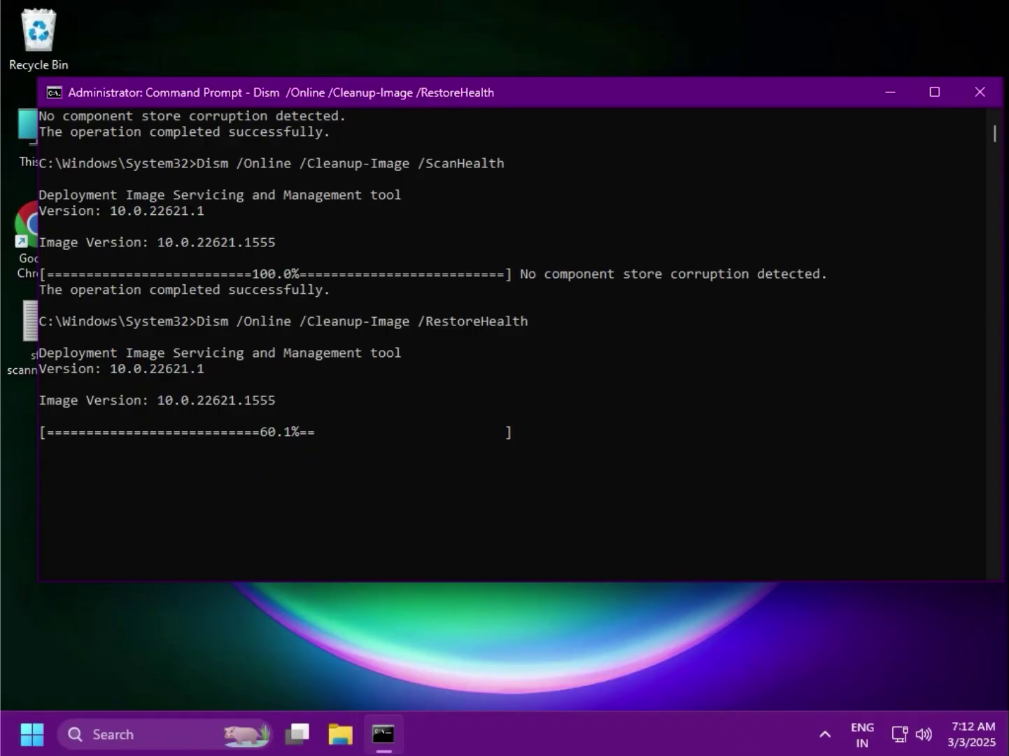
key(Return)
key(Return)
key(Return)
key(Return)
key(Return)
key(Return)
key(Return)
key(Return)
key(Return)
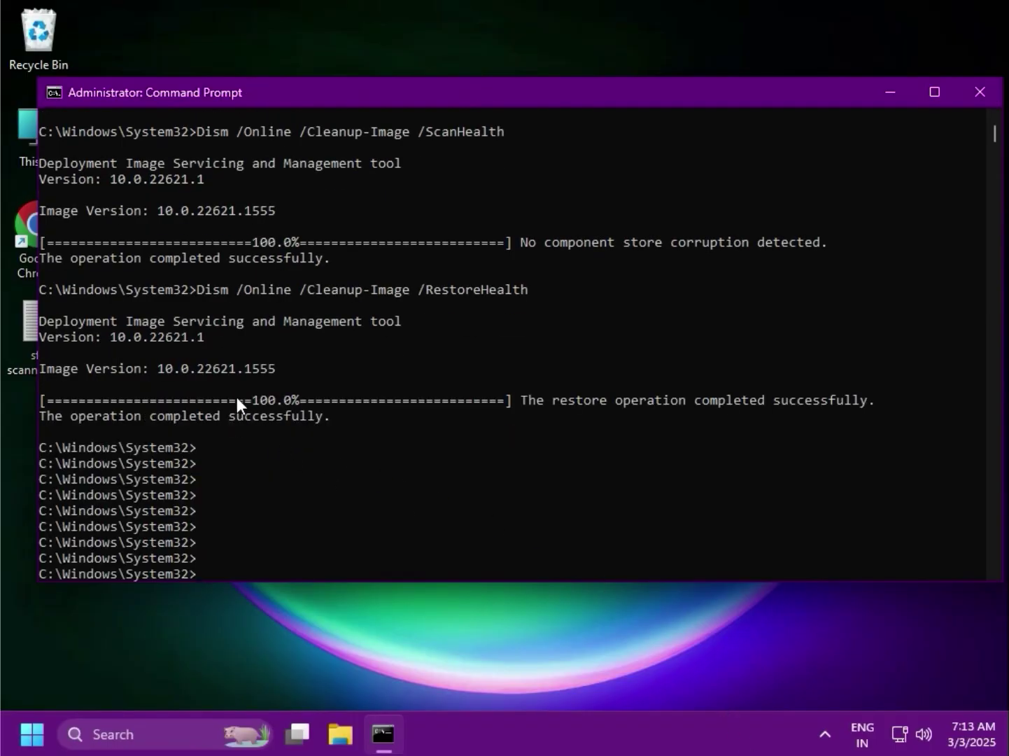